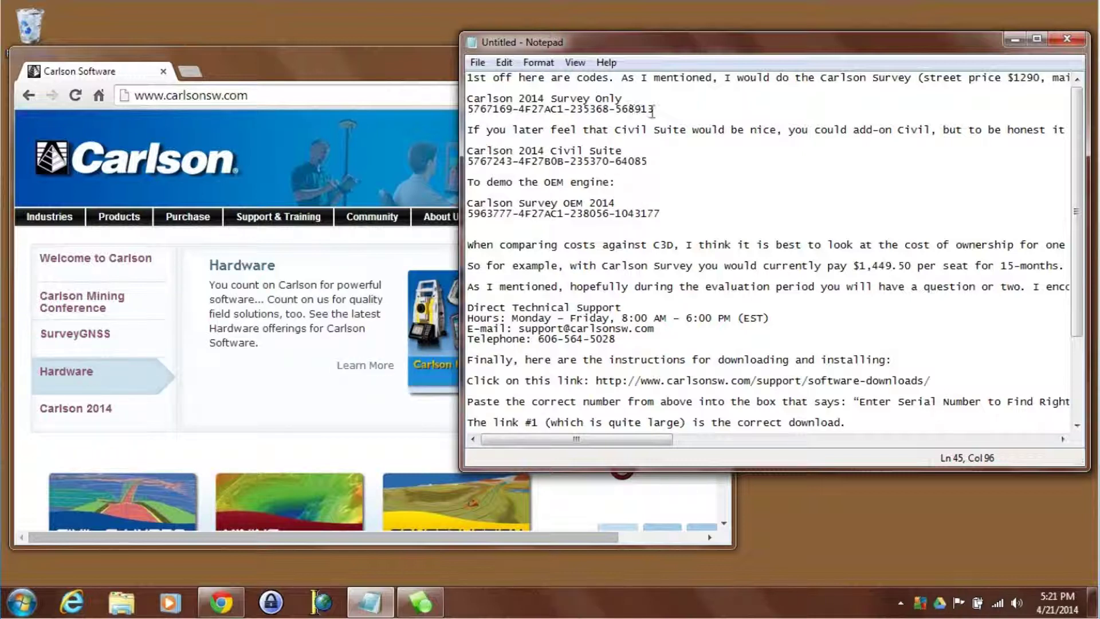
- Select and copy the Carlson 2014 Survey Only serial line from the Notepad notes
click(651, 109)
drag(651, 109, 461, 109)
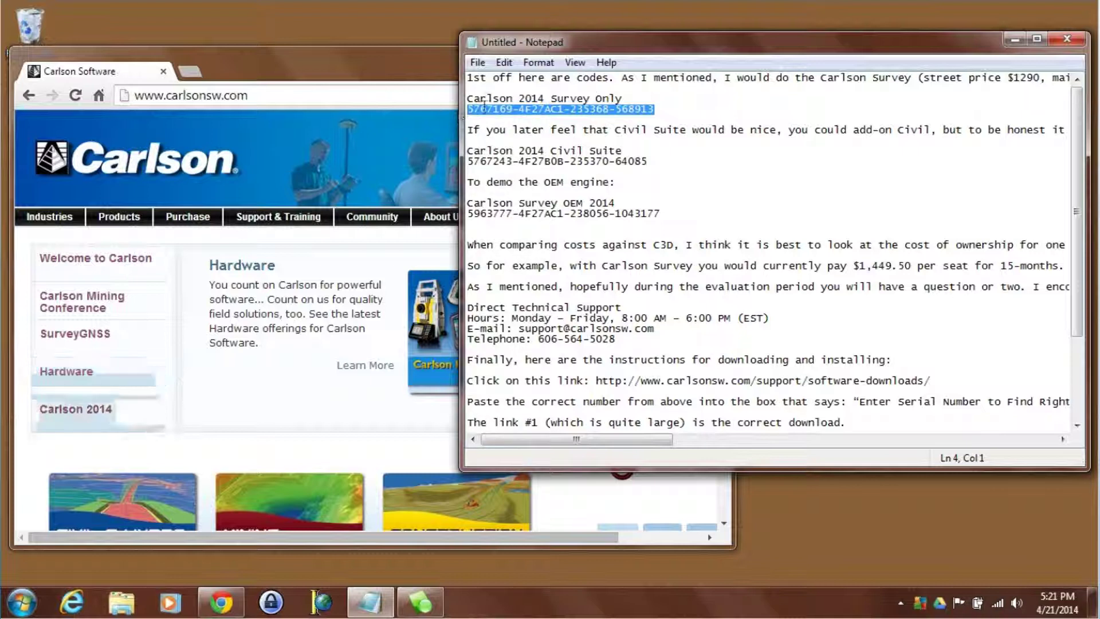
right_click(487, 109)
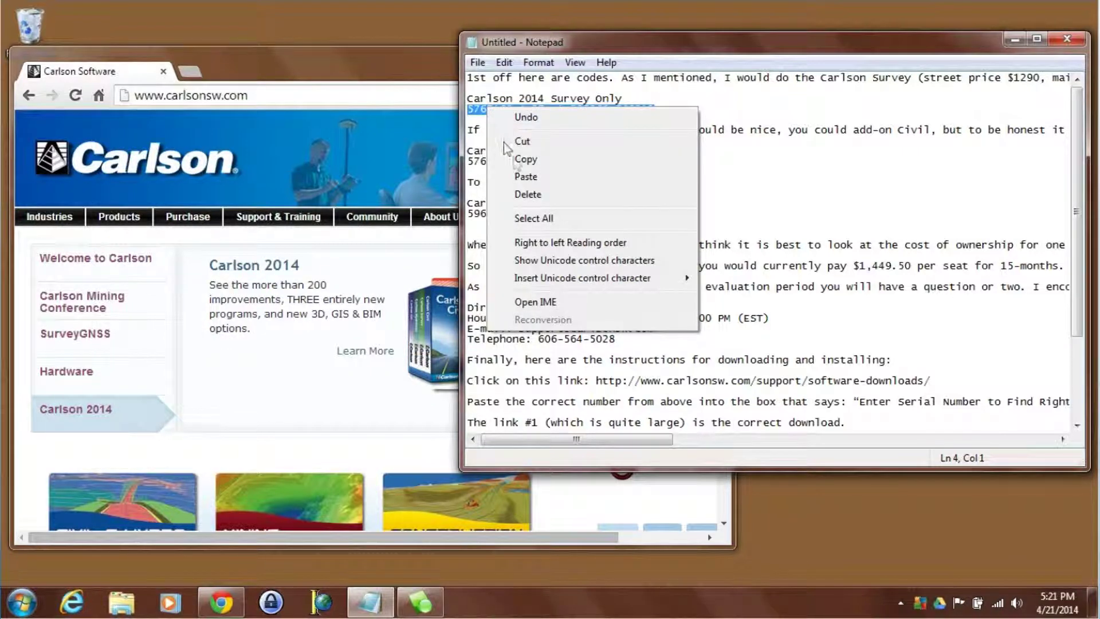
click(516, 160)
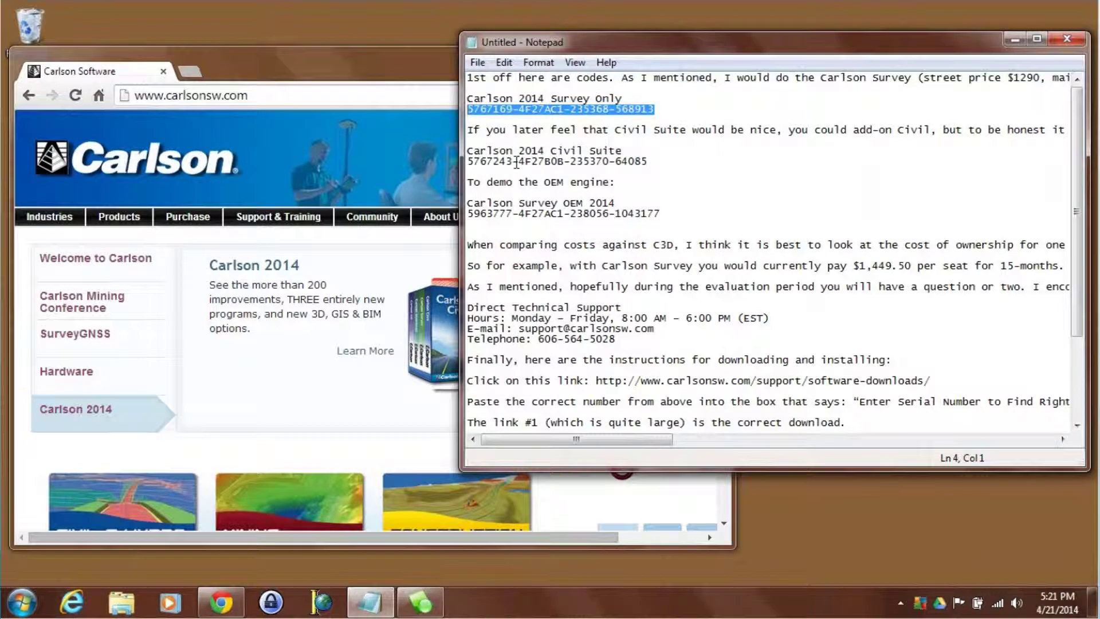
click(414, 124)
- On the Software Downloads page, paste the Survey serial into the lookup field and run Lookup Download
click(687, 330)
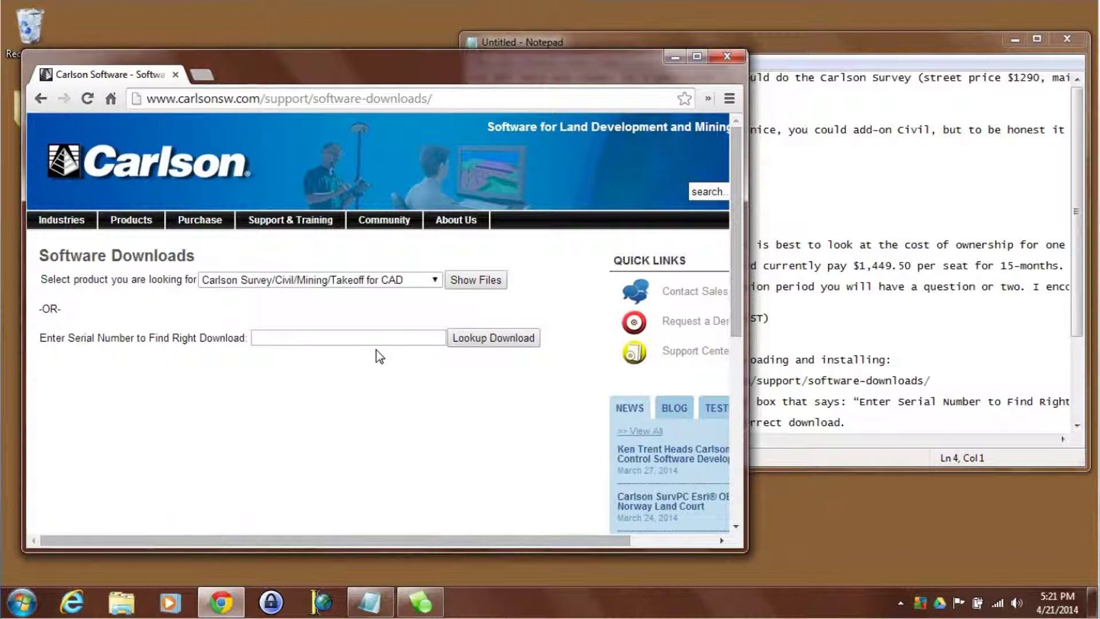
click(387, 337)
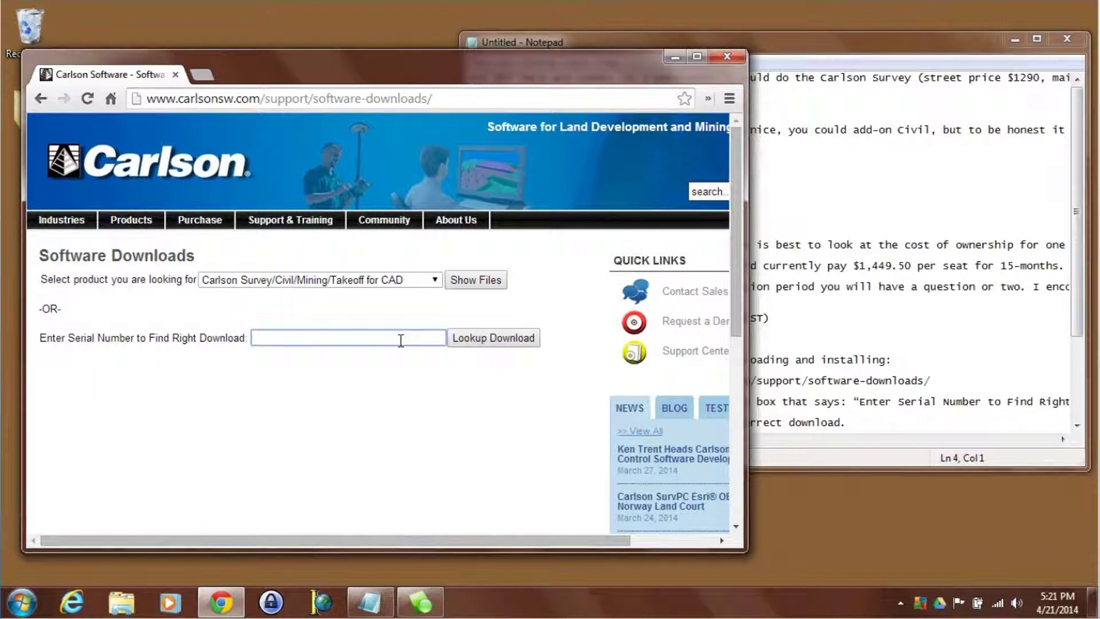
key(ctrl+v)
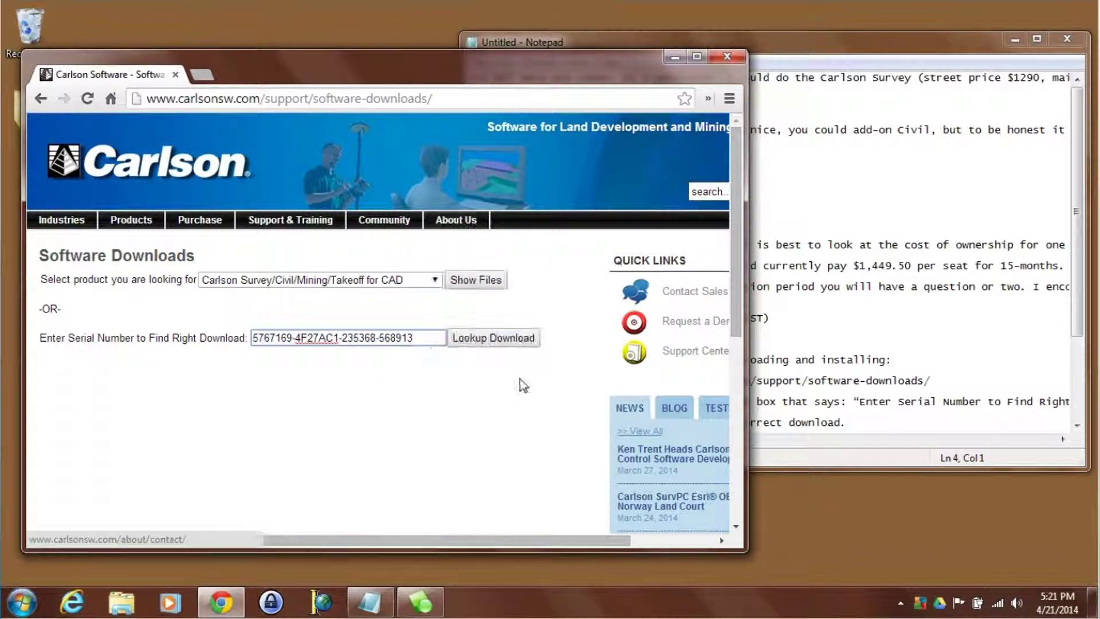
click(510, 338)
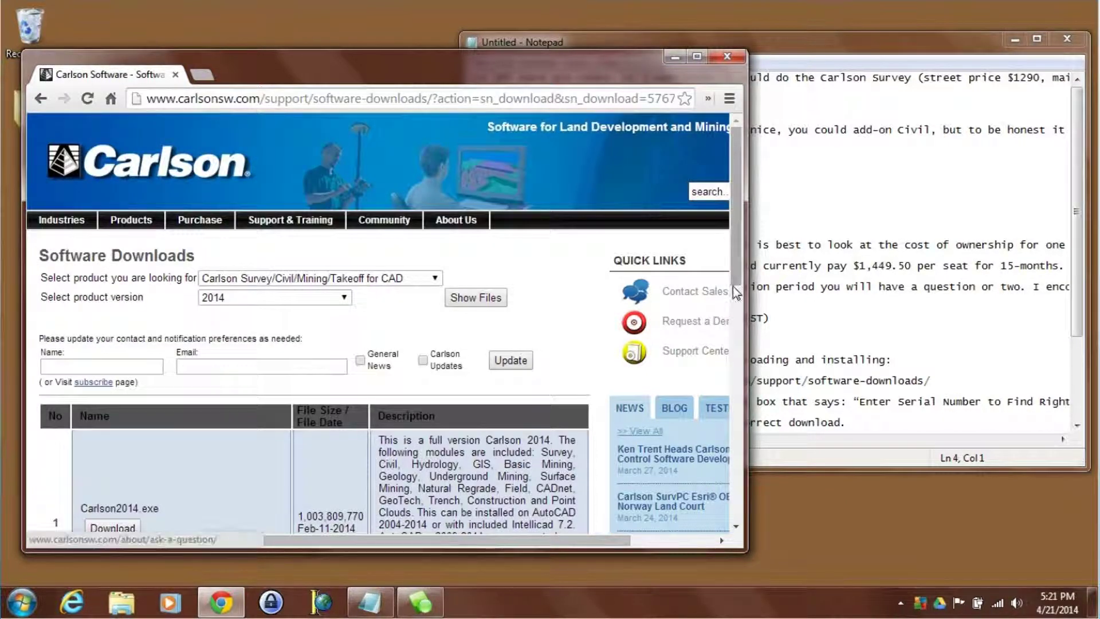
- Scroll to the Carlson2014.exe listing and download it
scroll(287, 446, down, 1)
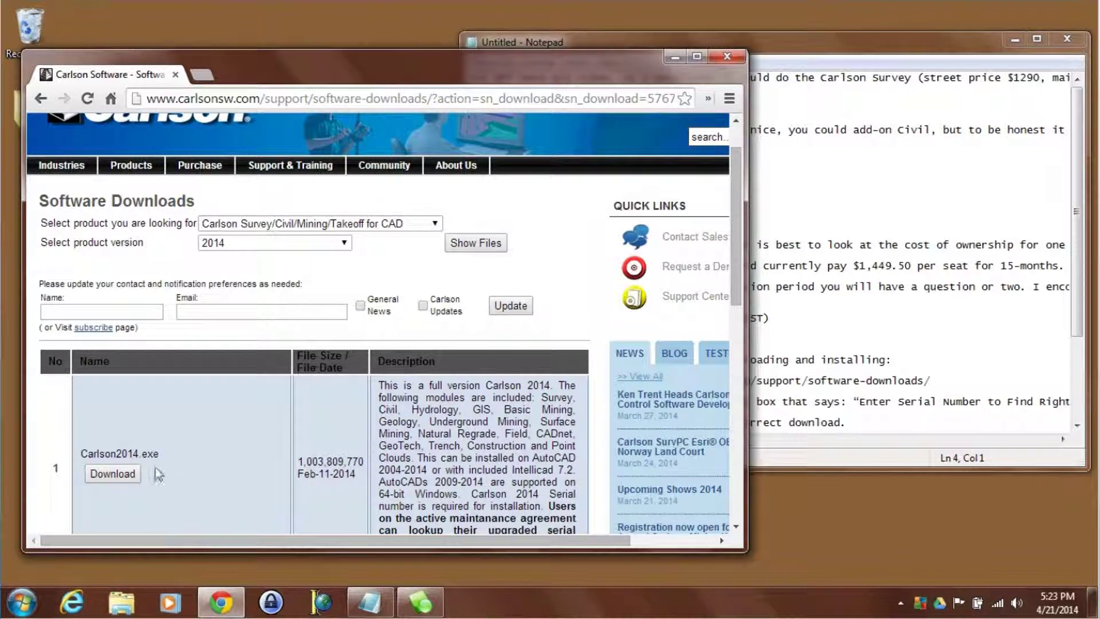
click(117, 474)
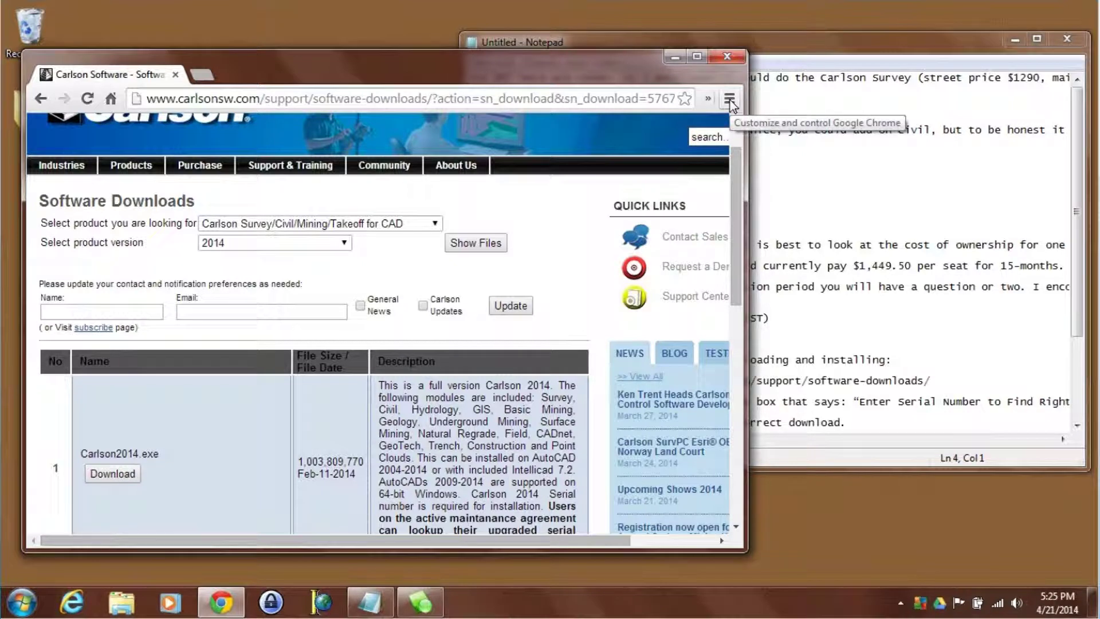
- Go from Chrome's Downloads list to the Downloads folder and select Carlson2014.exe
click(729, 101)
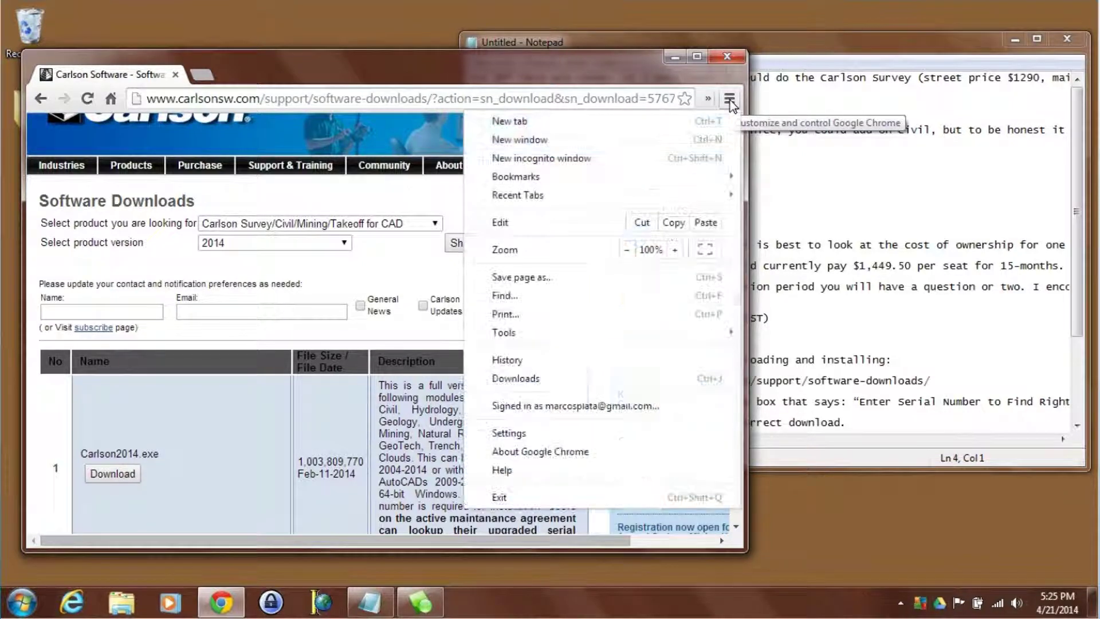
click(606, 385)
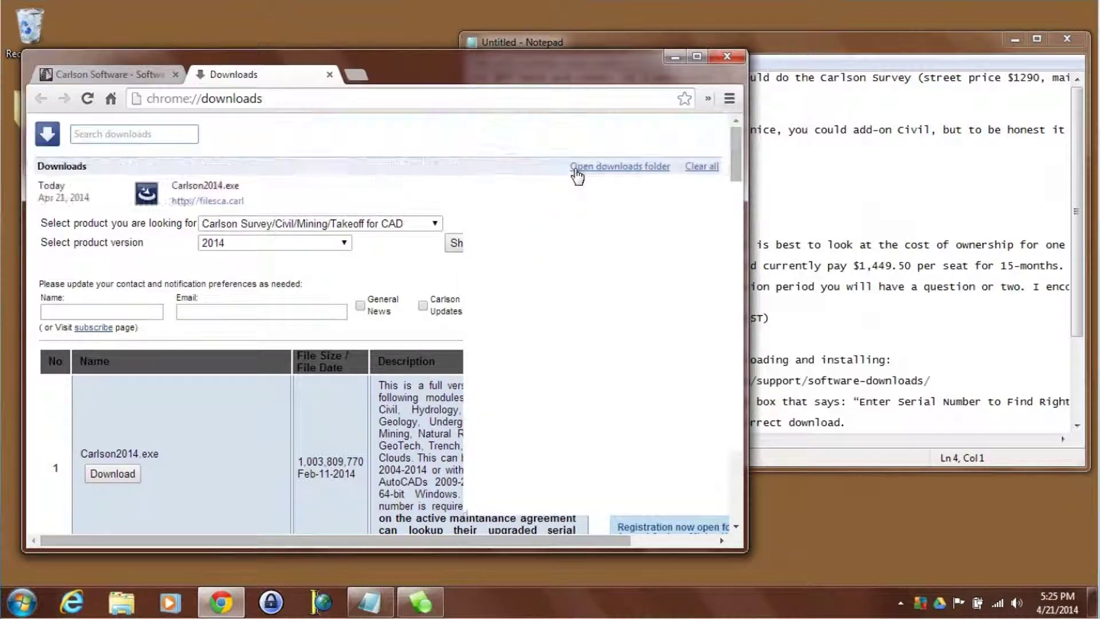
click(584, 167)
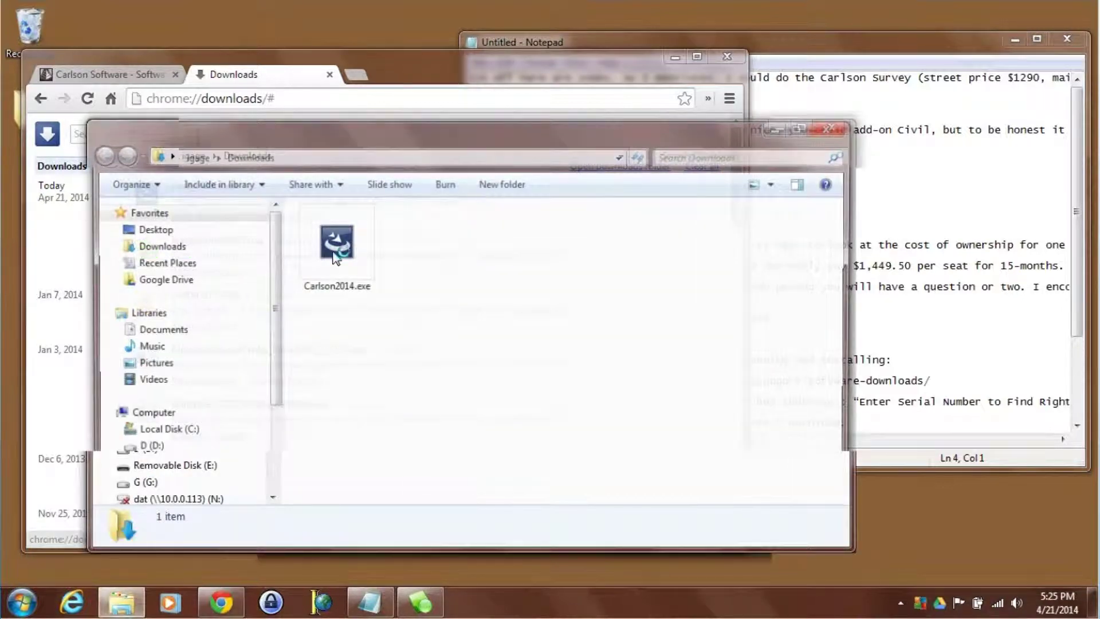
click(335, 255)
- Run Carlson2014.exe, pass the Welcome page and accept the licence agreement
double_click(335, 255)
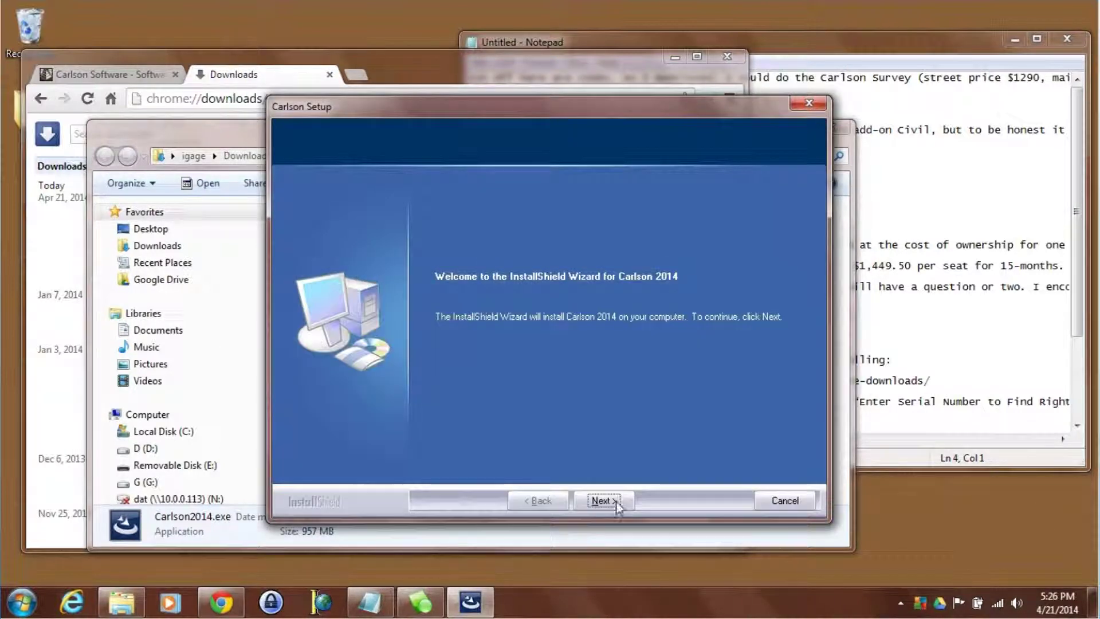
click(606, 501)
click(608, 503)
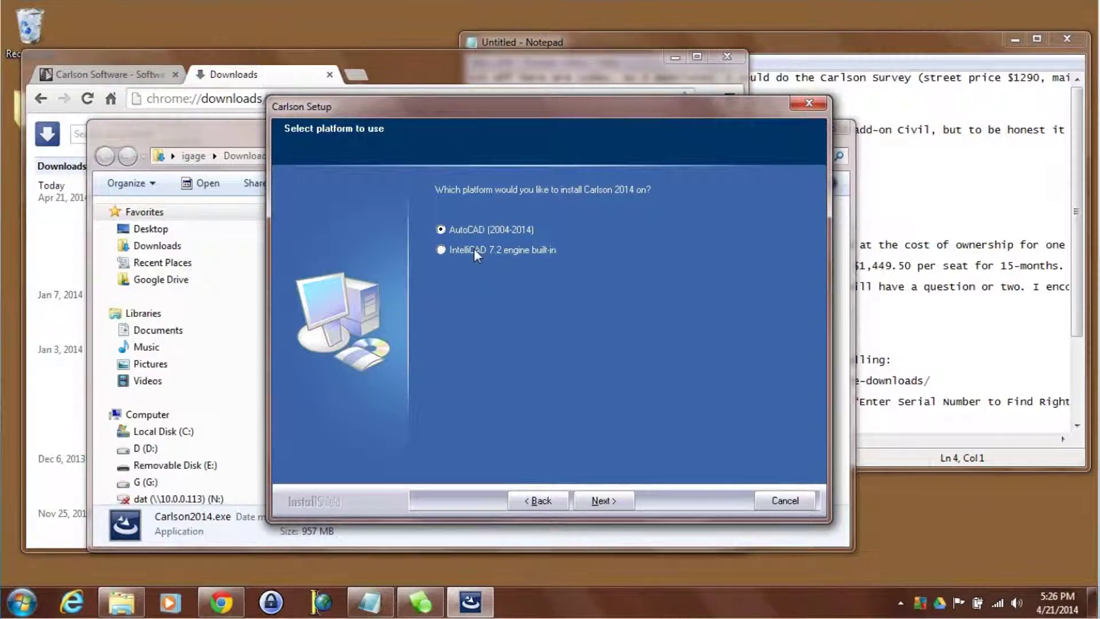
- Choose the IntelliCAD 7.2 built-in platform and paste the Survey serial into the Serial # field
click(608, 501)
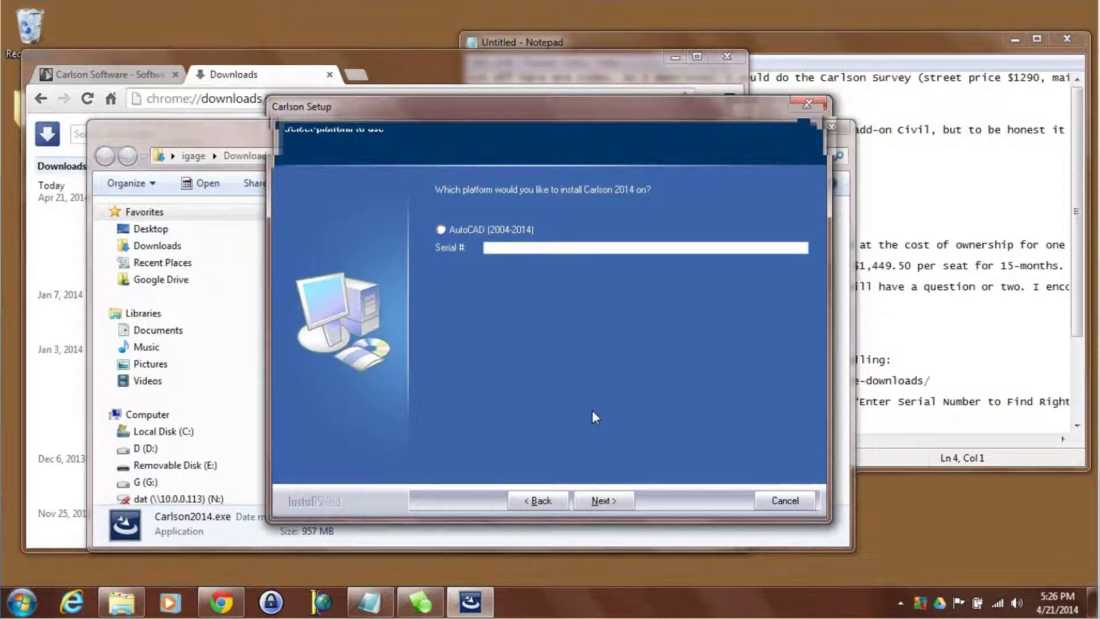
right_click(491, 248)
click(533, 319)
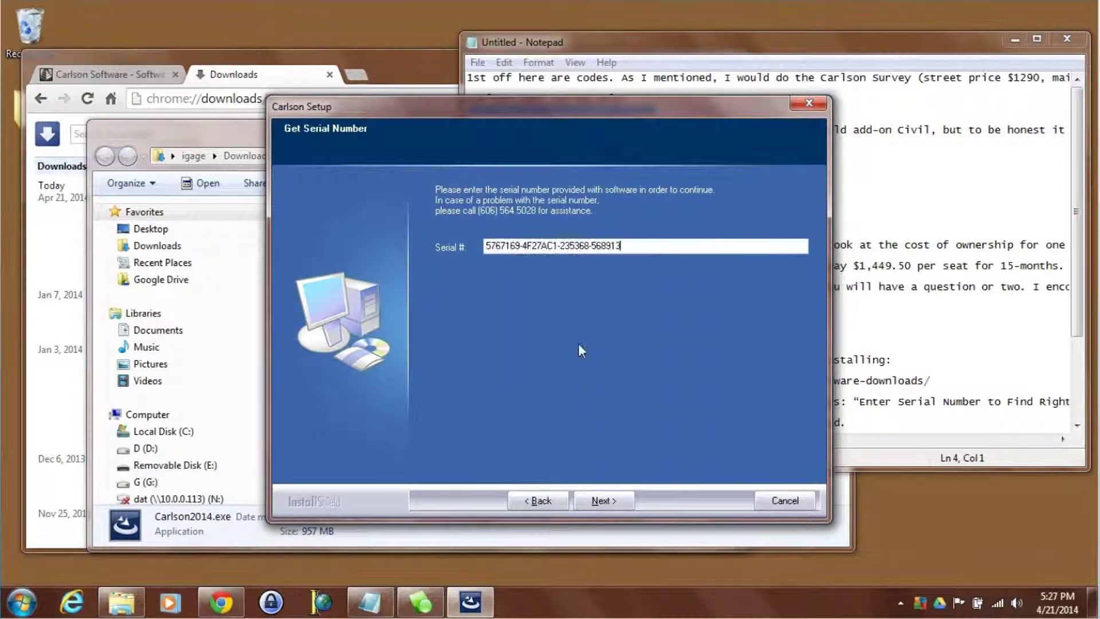
click(602, 500)
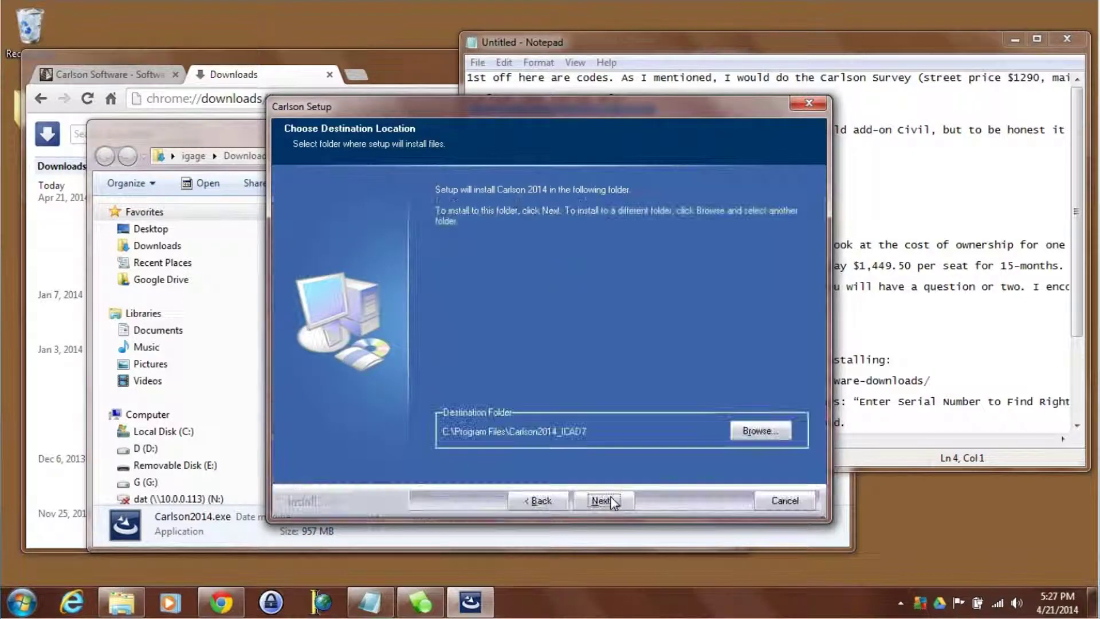
- Install with default folders and Complete Install, finish the wizard, then launch Carlson Survey 2014
click(603, 500)
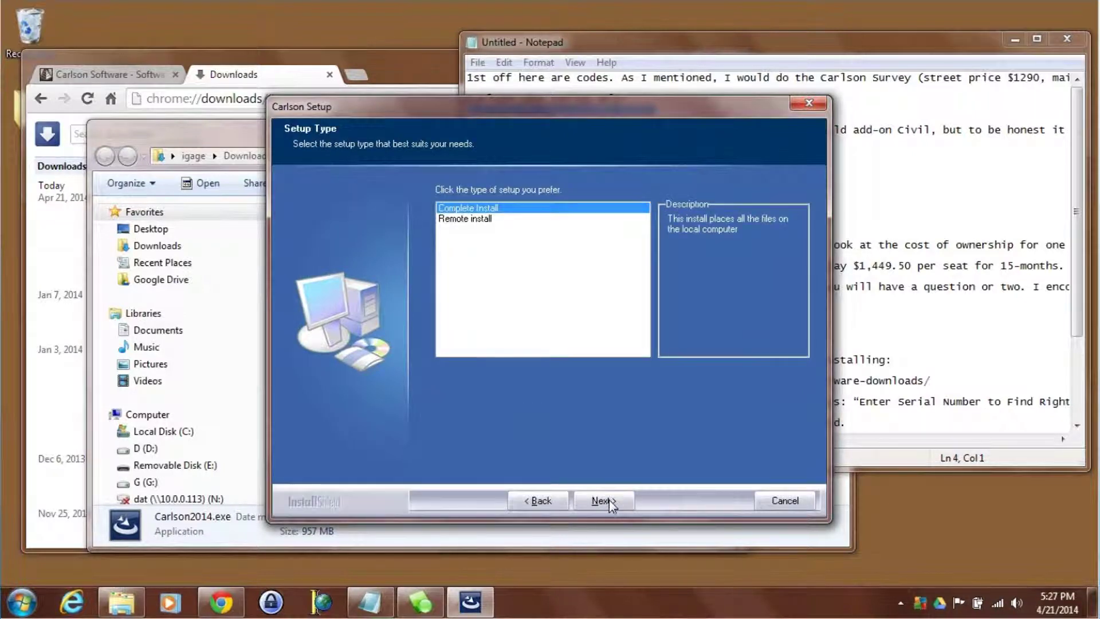
click(602, 500)
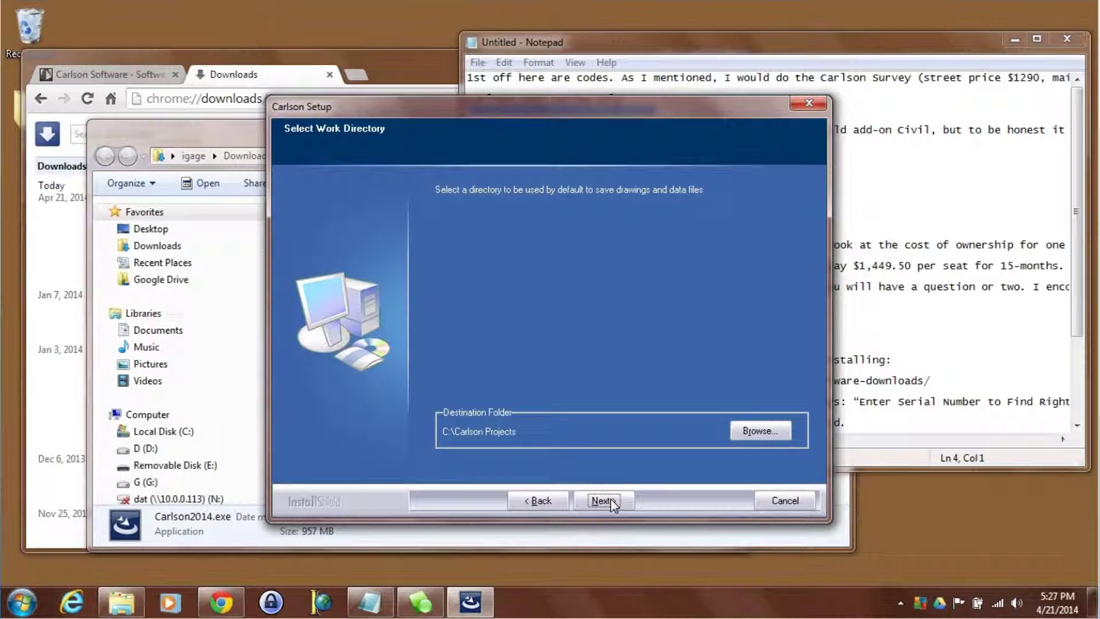
click(603, 500)
click(603, 500)
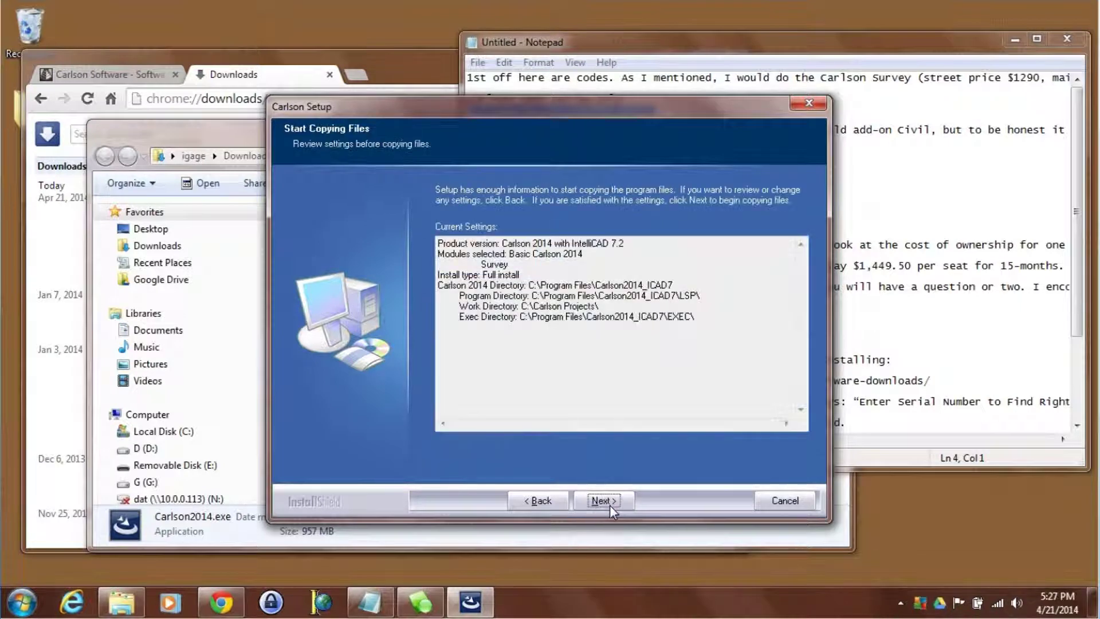
click(609, 504)
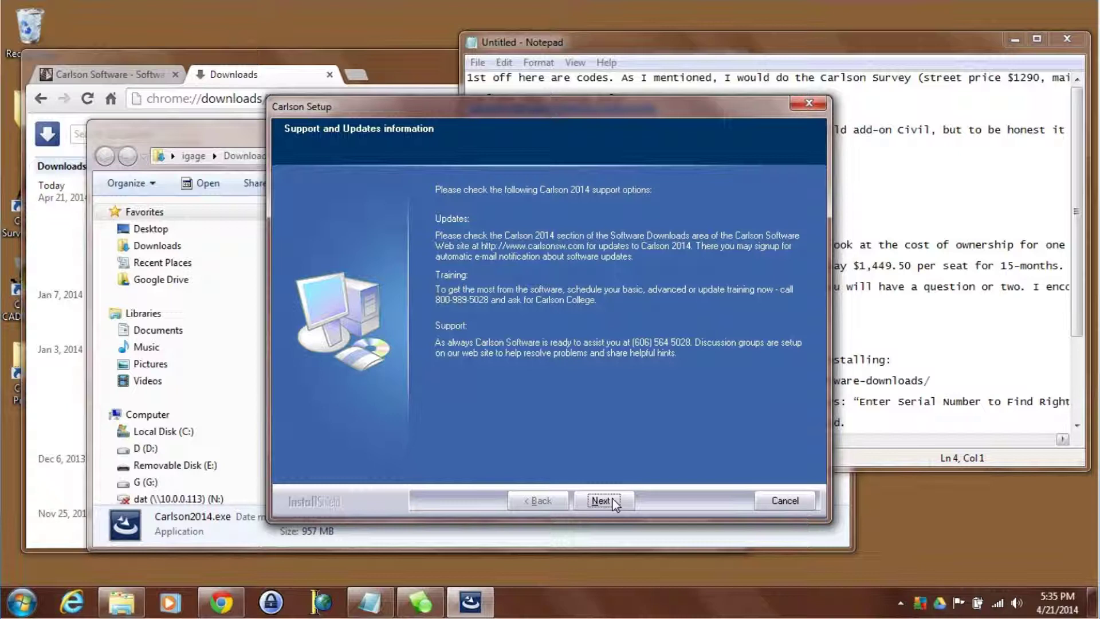
click(602, 501)
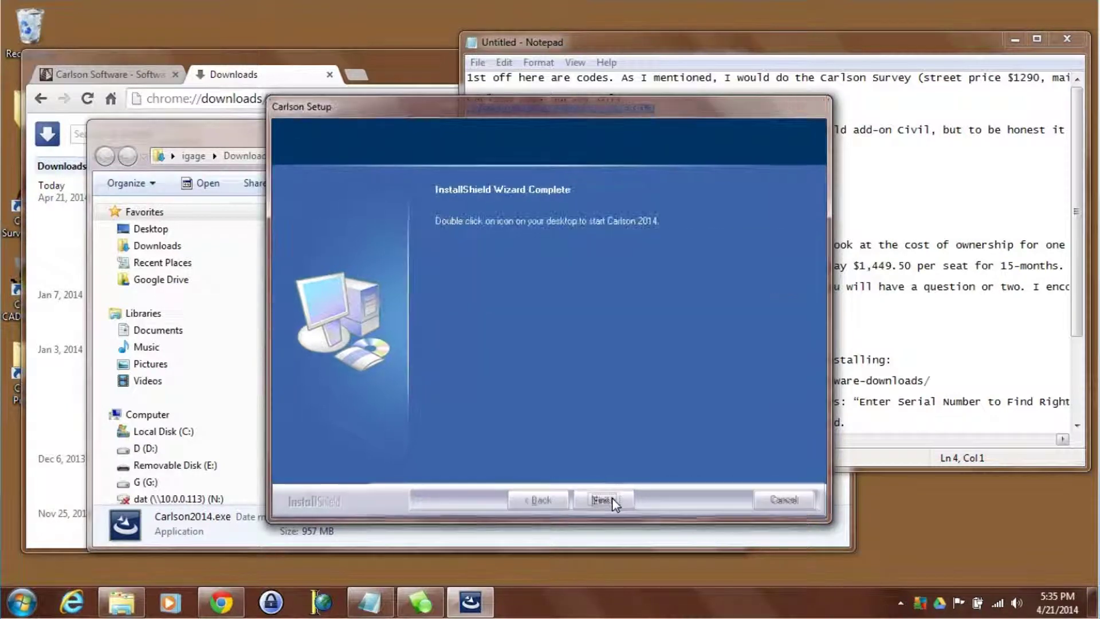
click(611, 501)
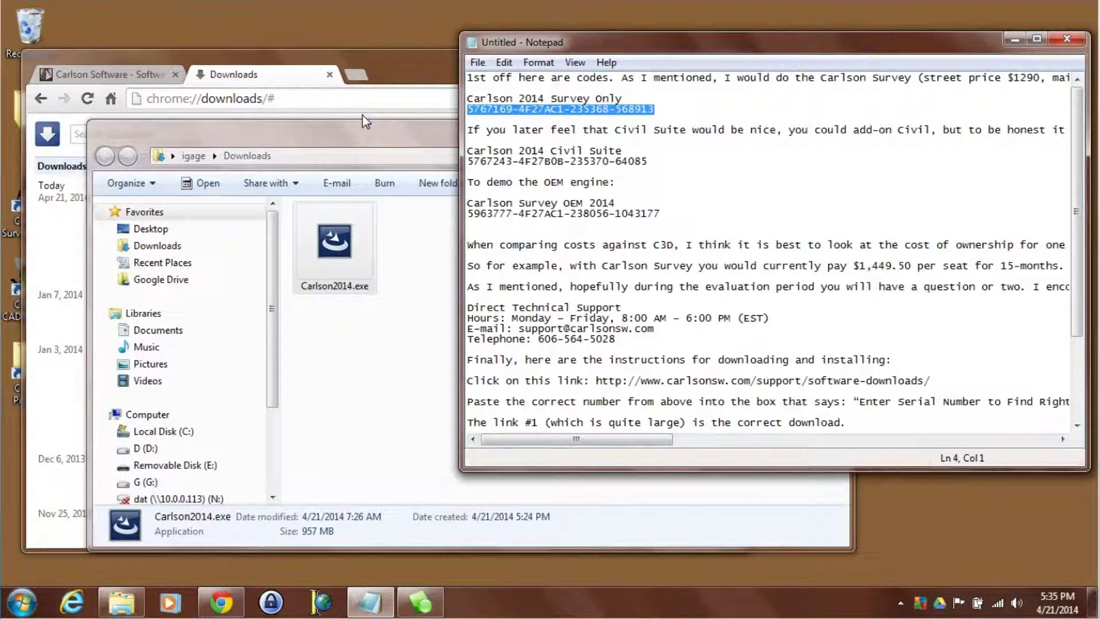
click(365, 128)
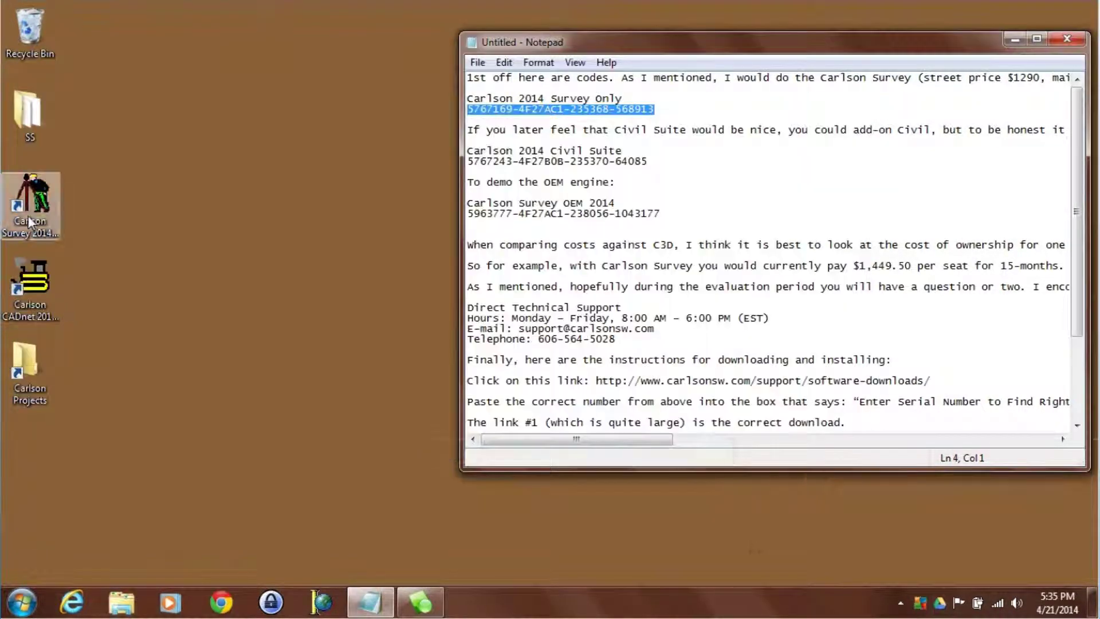
double_click(34, 203)
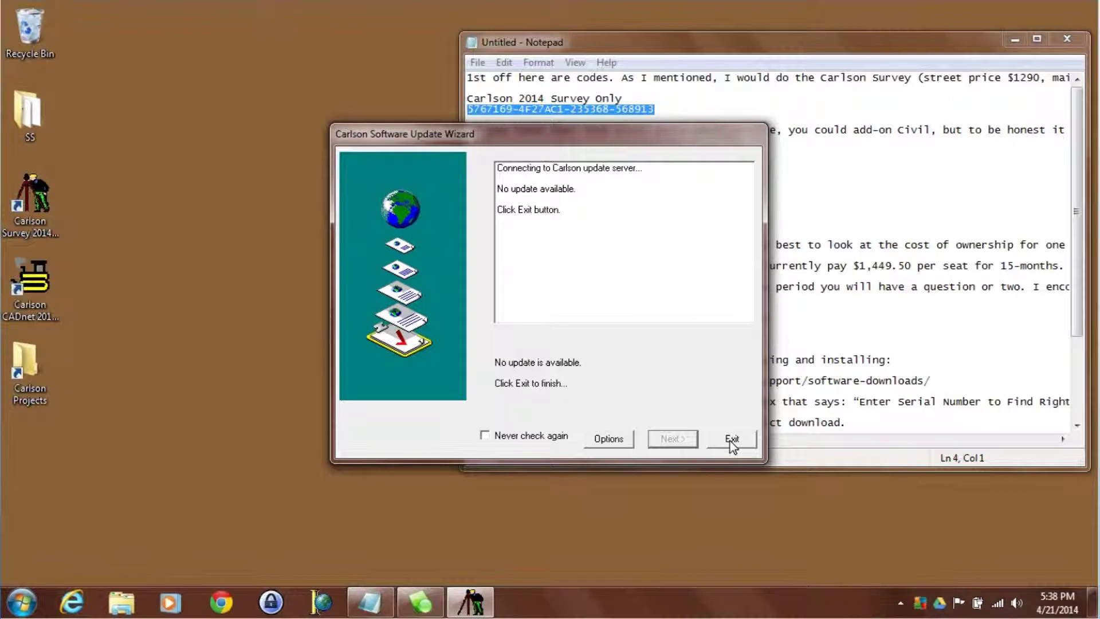
- Exit the Carlson Software Update Wizard so Drawing1.dwg opens
click(730, 440)
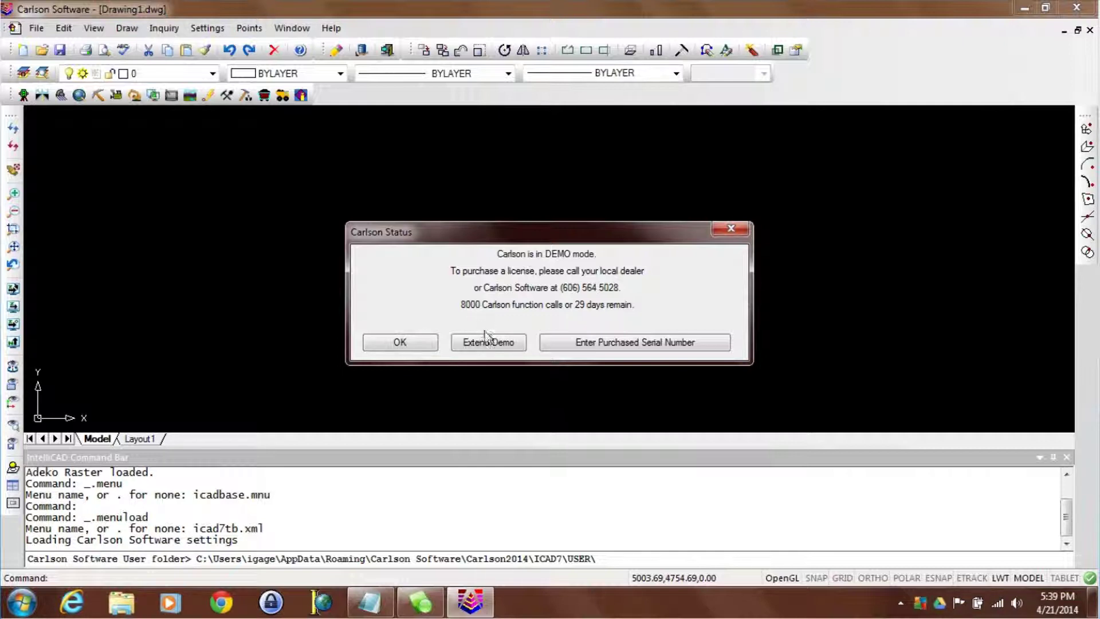
- Acknowledge the Carlson Status DEMO notice with OK
click(411, 346)
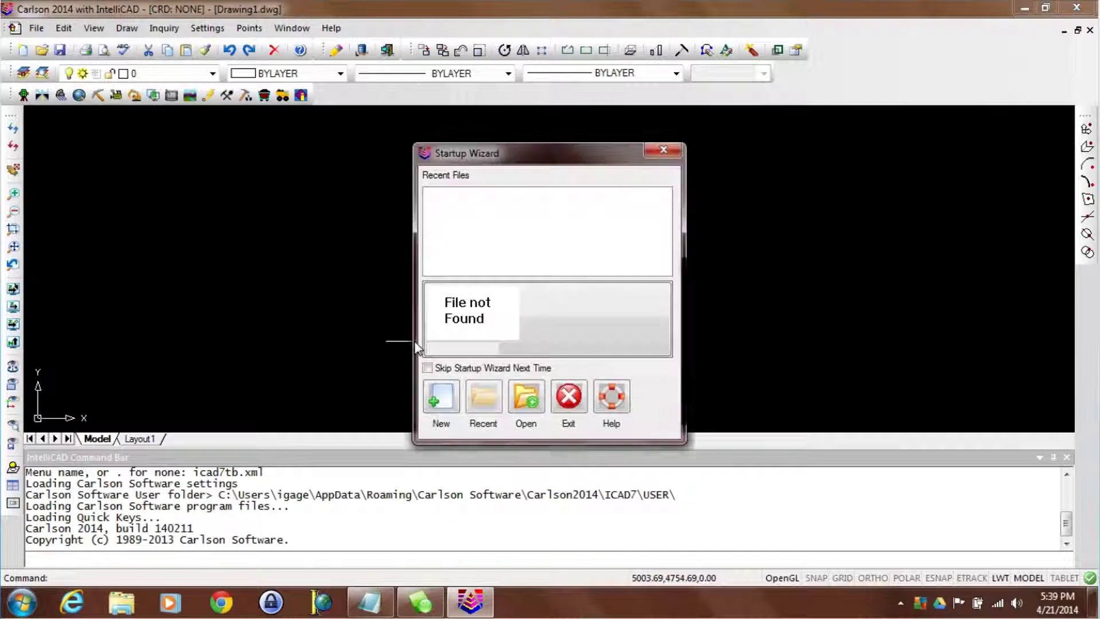
- From the Startup Wizard, save a new drawing as ms and accept the new Ms.crd coordinate file
click(442, 404)
click(493, 378)
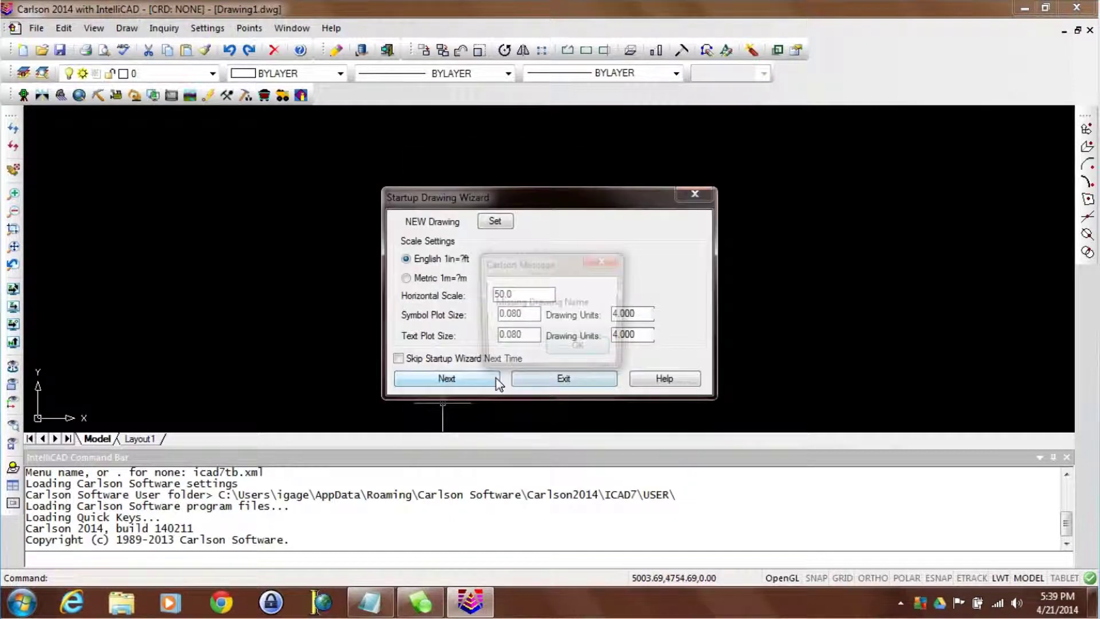
key(Return)
click(502, 221)
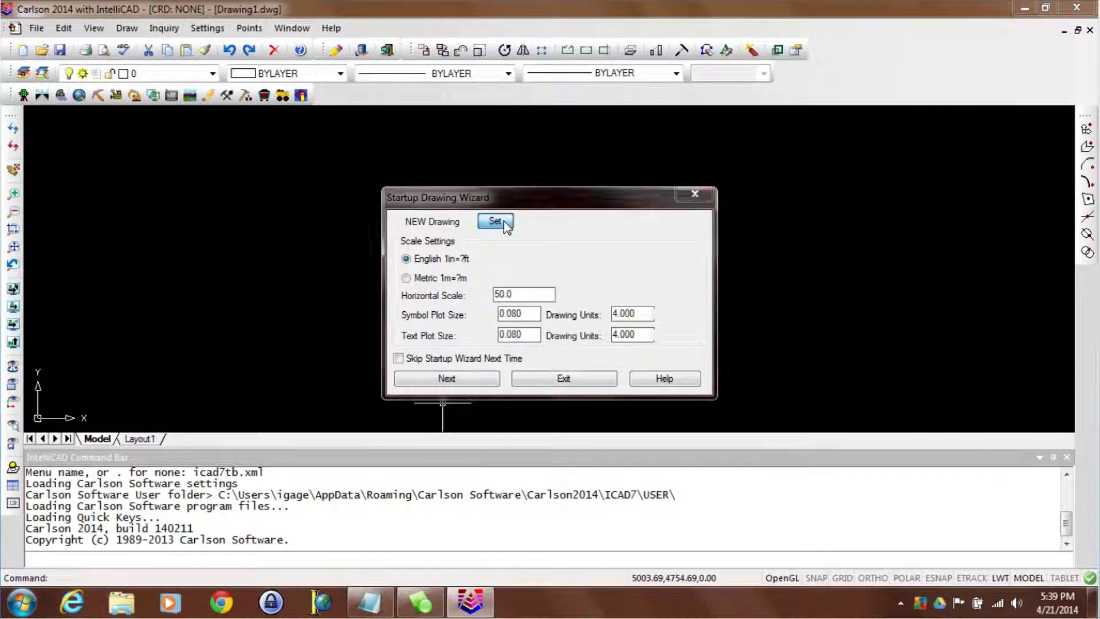
text(ms)
click(743, 422)
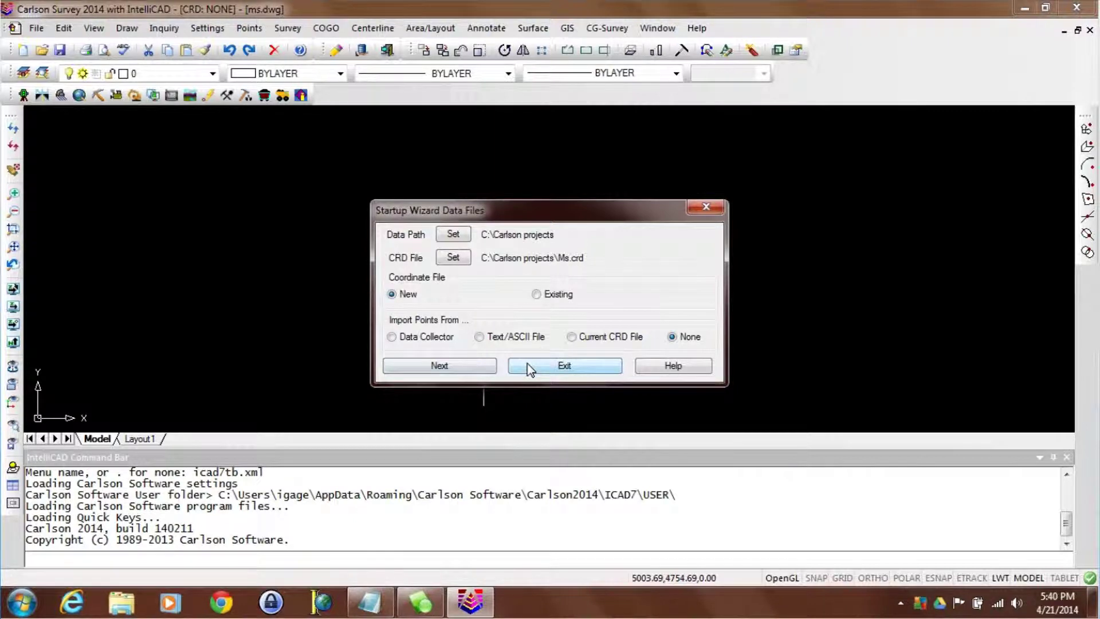
click(487, 369)
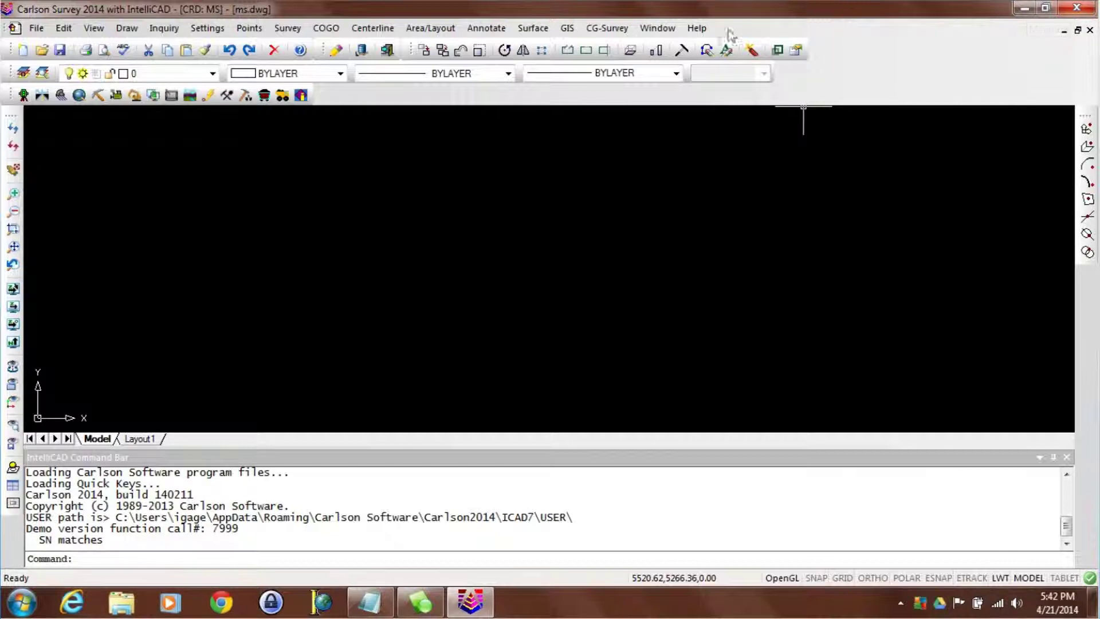
click(697, 28)
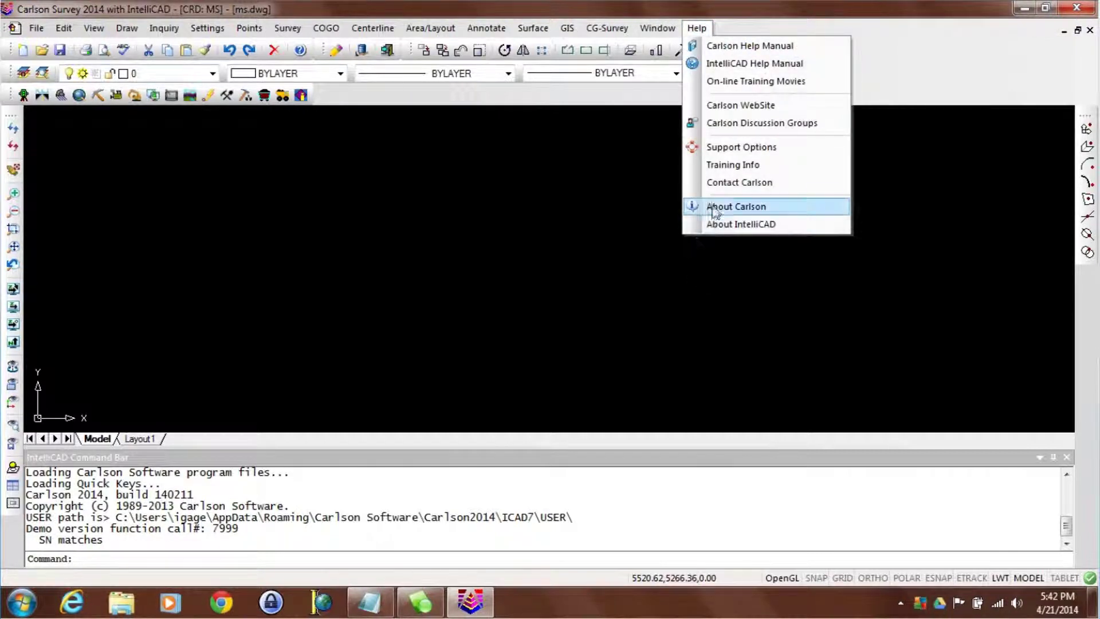
- Open About Carlson's Registration list showing the Demo serial, then start adding a new serial
click(713, 208)
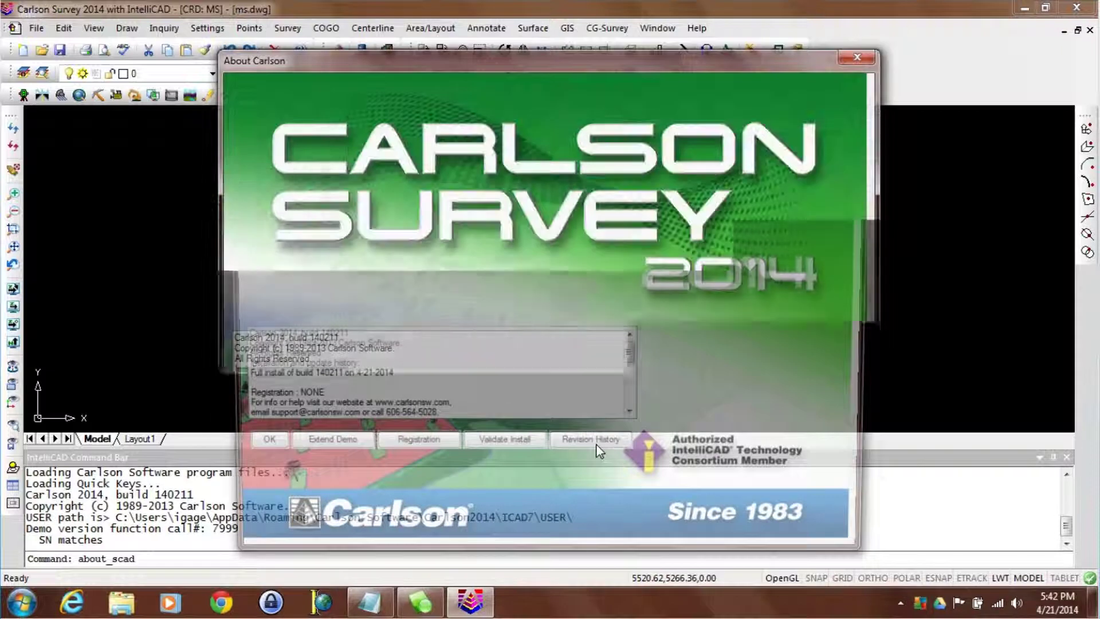
click(410, 450)
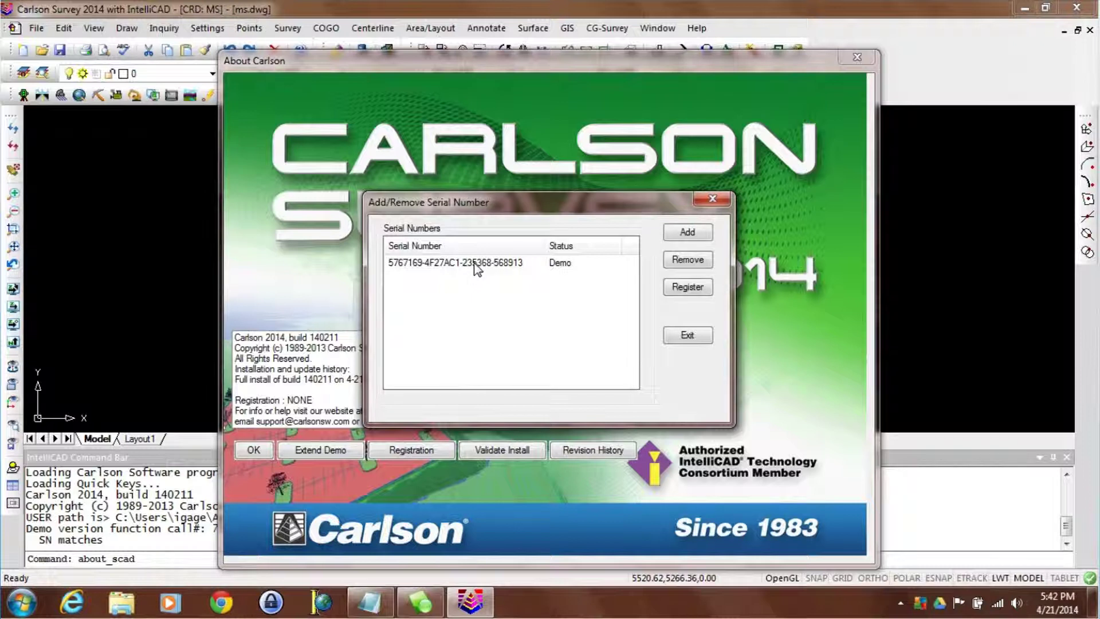
click(686, 232)
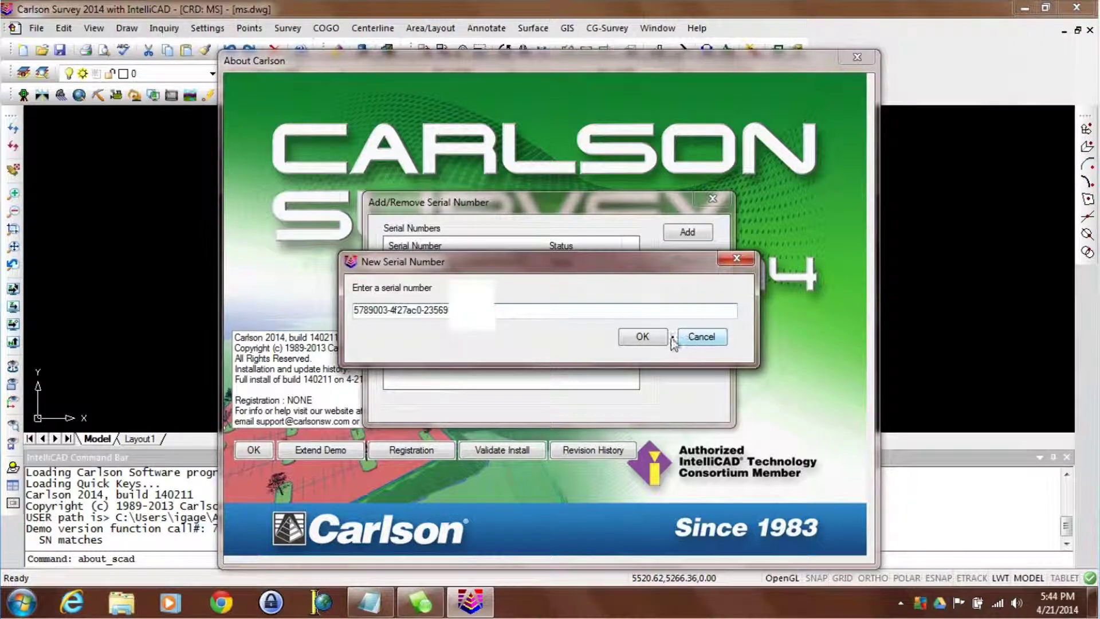
- Confirm the purchased serial, remove the Demo serial, and start registering the new Unregistered serial
click(642, 338)
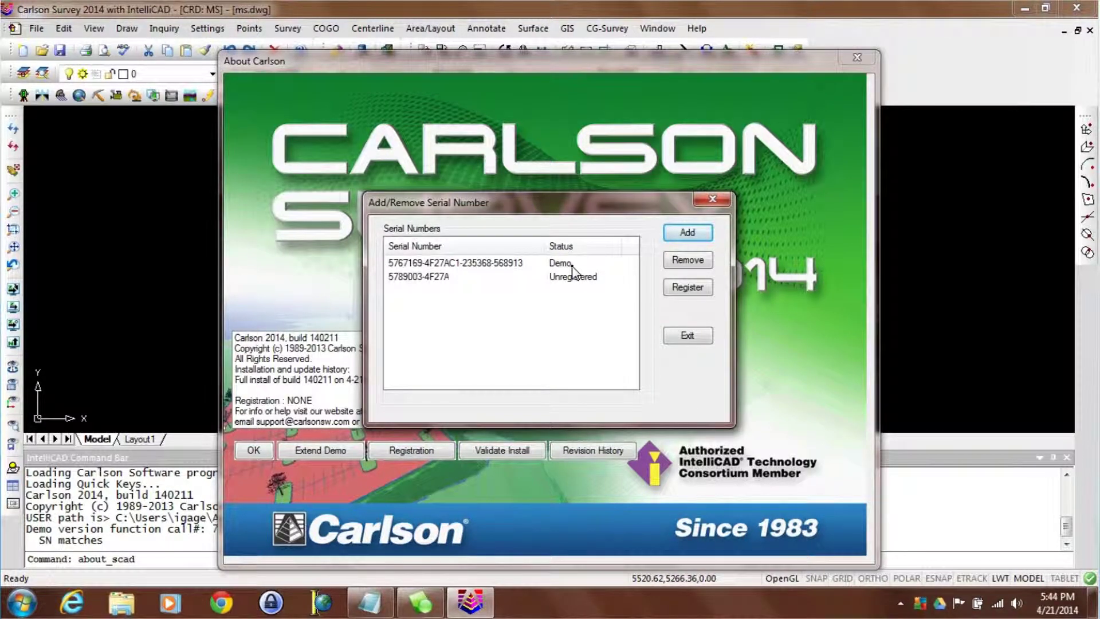
click(572, 265)
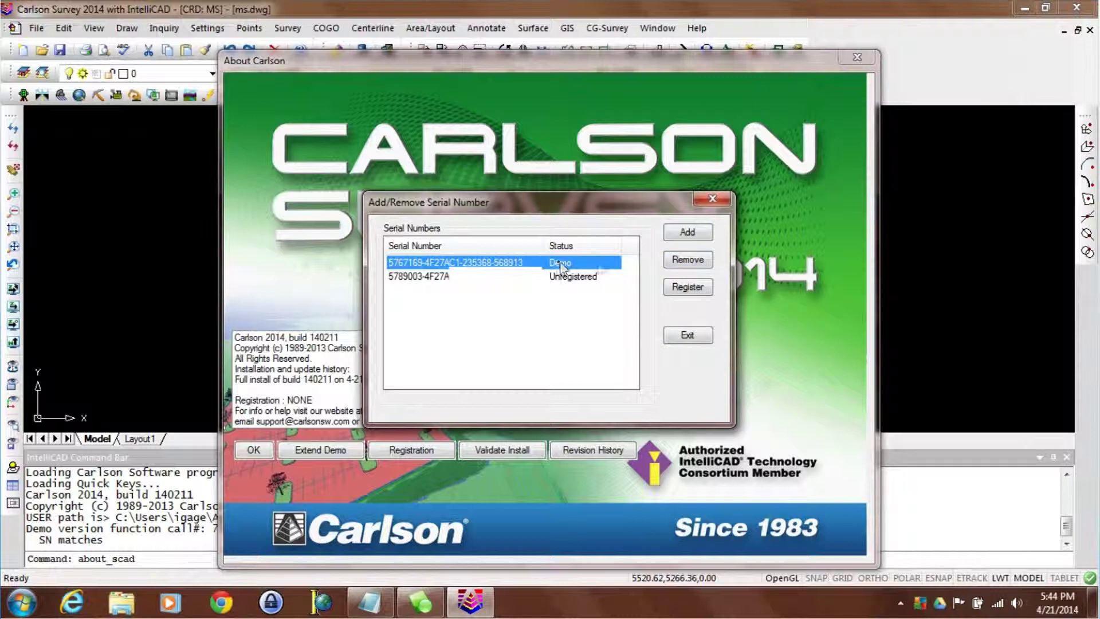
click(676, 262)
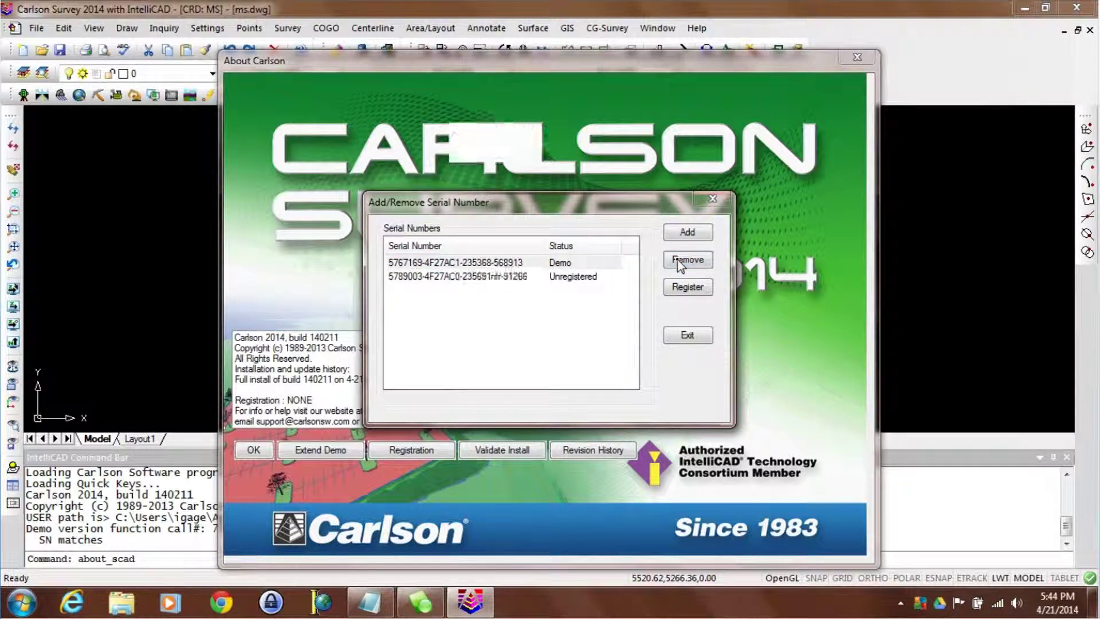
click(583, 362)
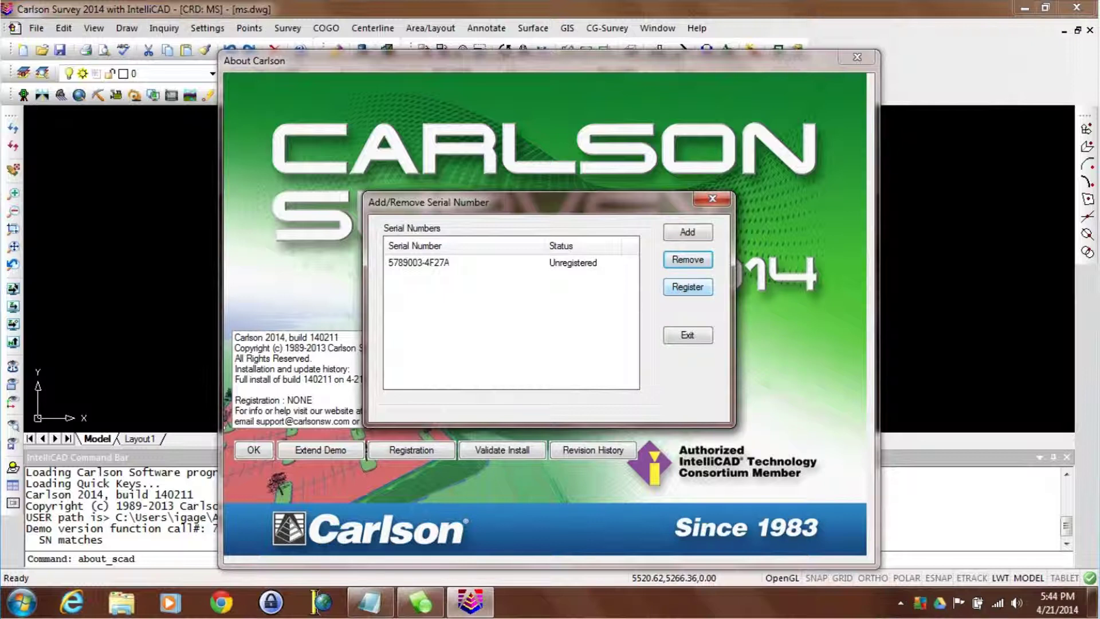
click(418, 262)
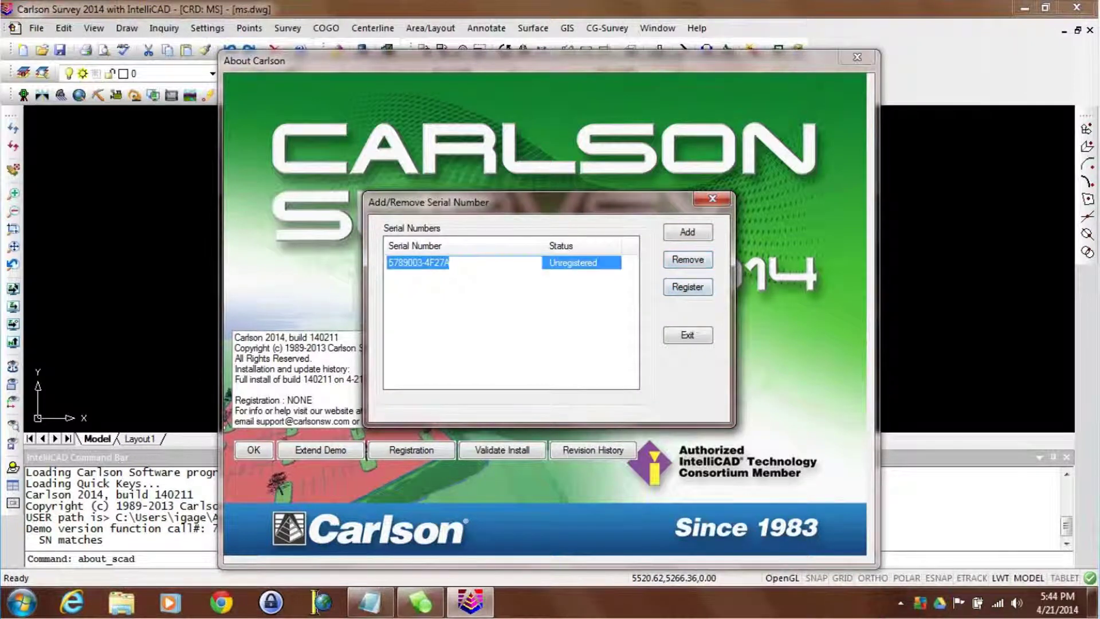
click(687, 287)
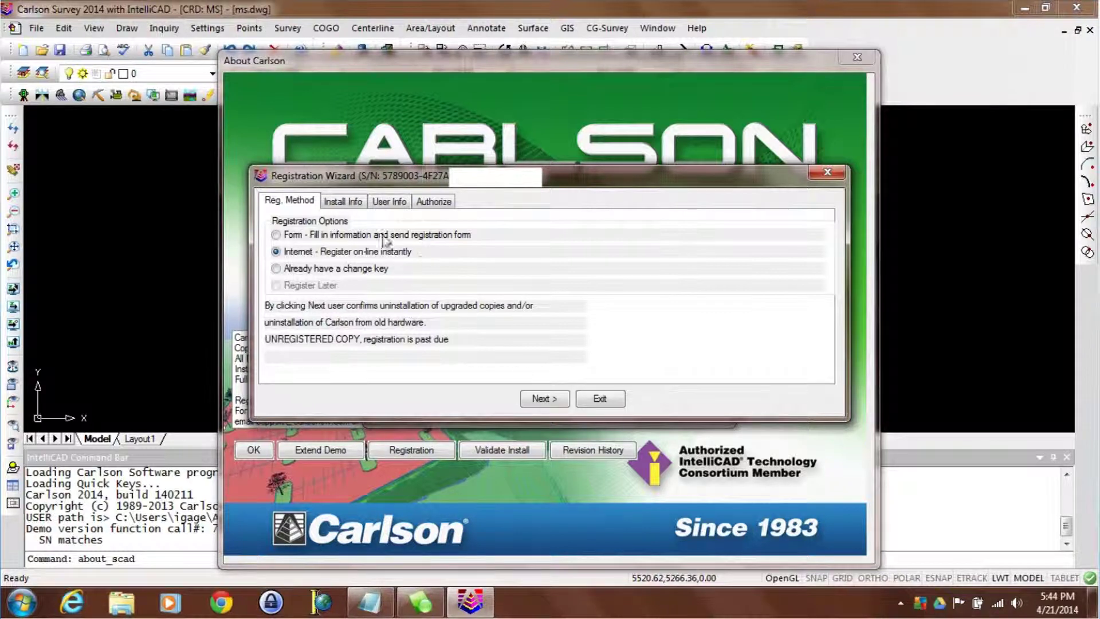
- Register over the Internet with Home use as the installation reason
click(359, 204)
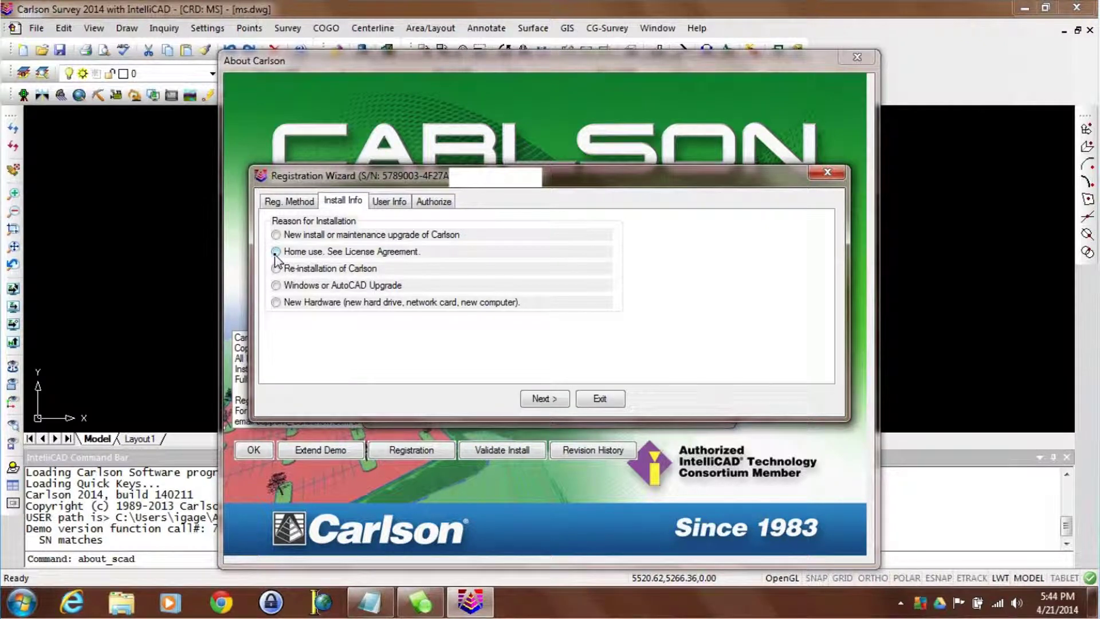
click(276, 253)
click(536, 400)
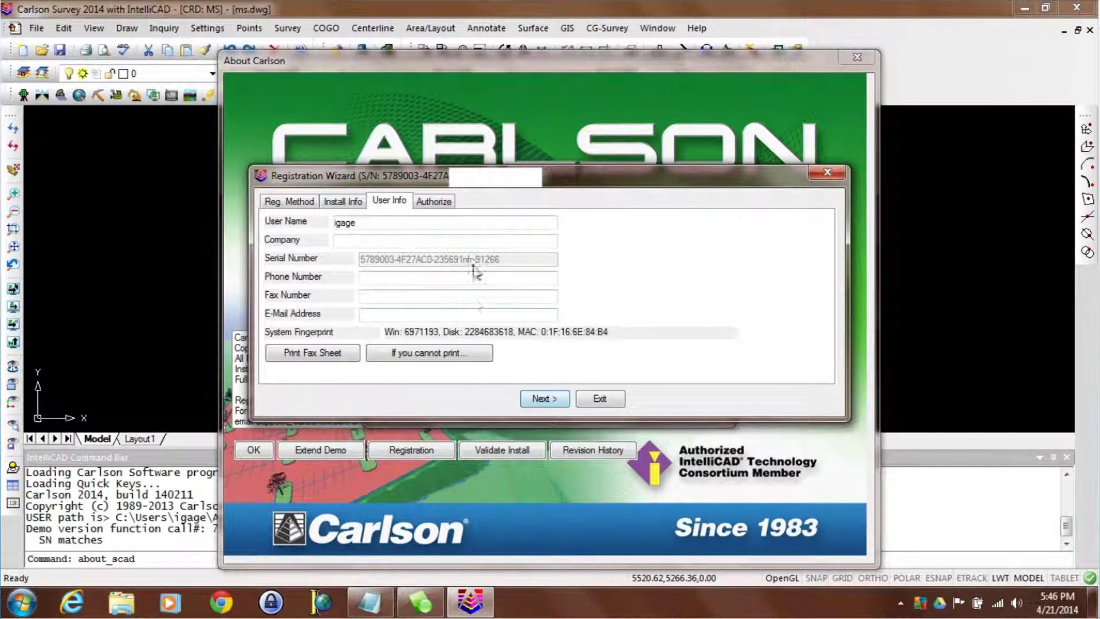
- Enter the user's name, company, phone, fax and e-mail, then authorize the registration
double_click(370, 224)
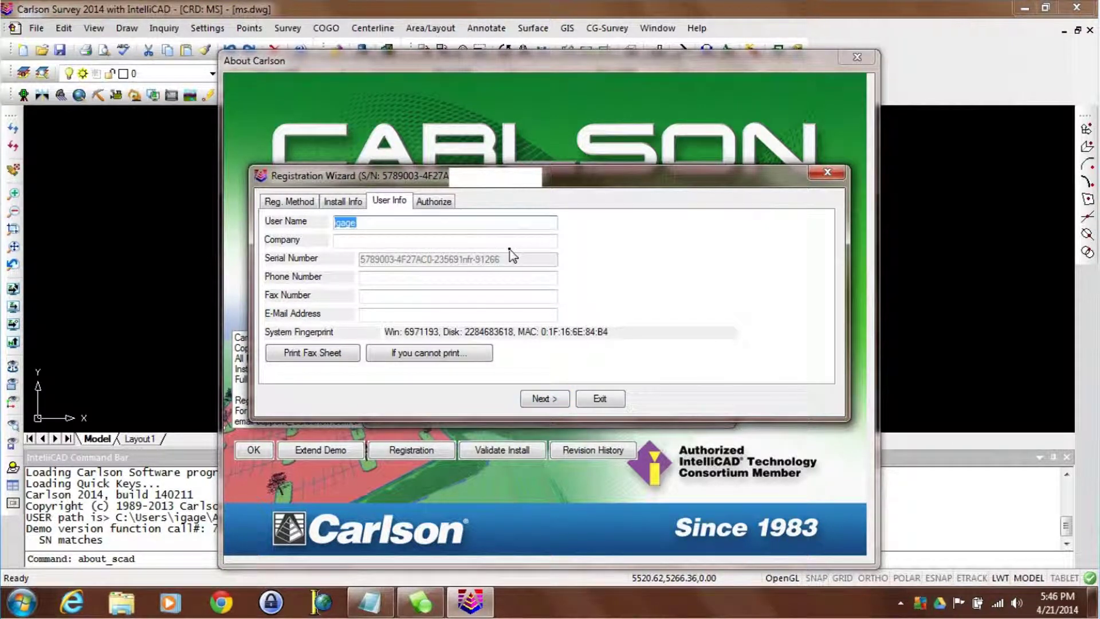
key(Tab)
text(iGage)
key(Tab)
key(Tab)
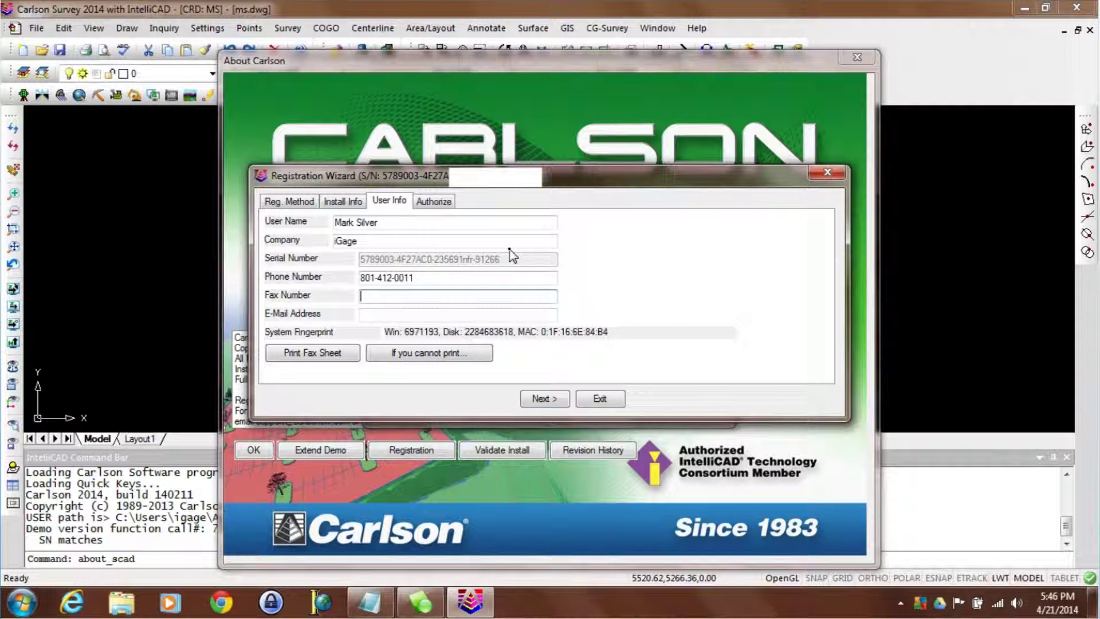
key(Tab)
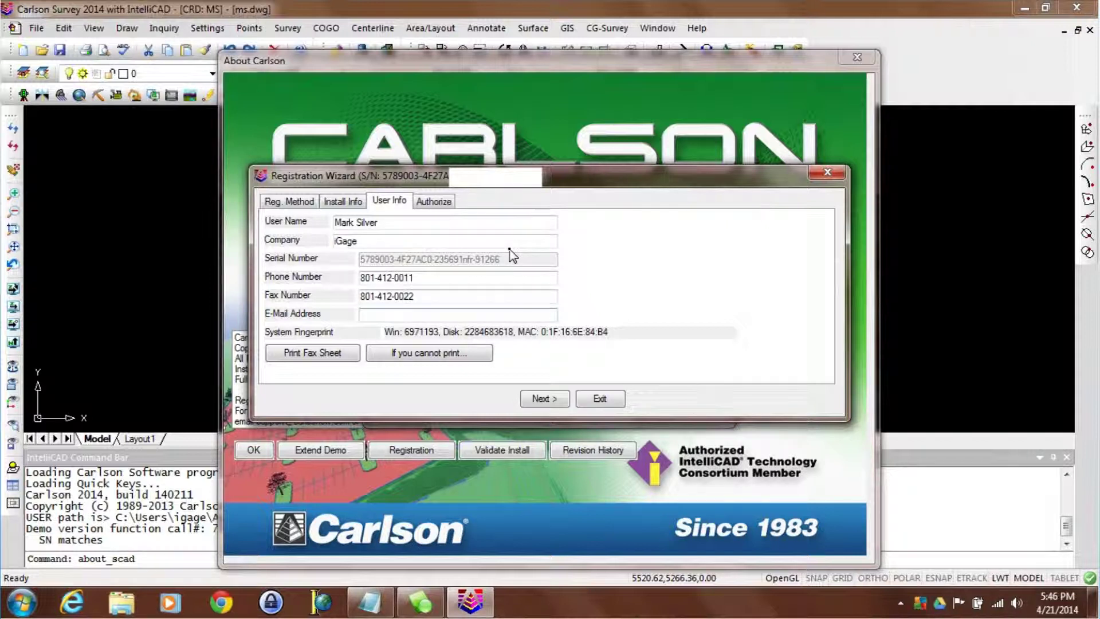
click(540, 398)
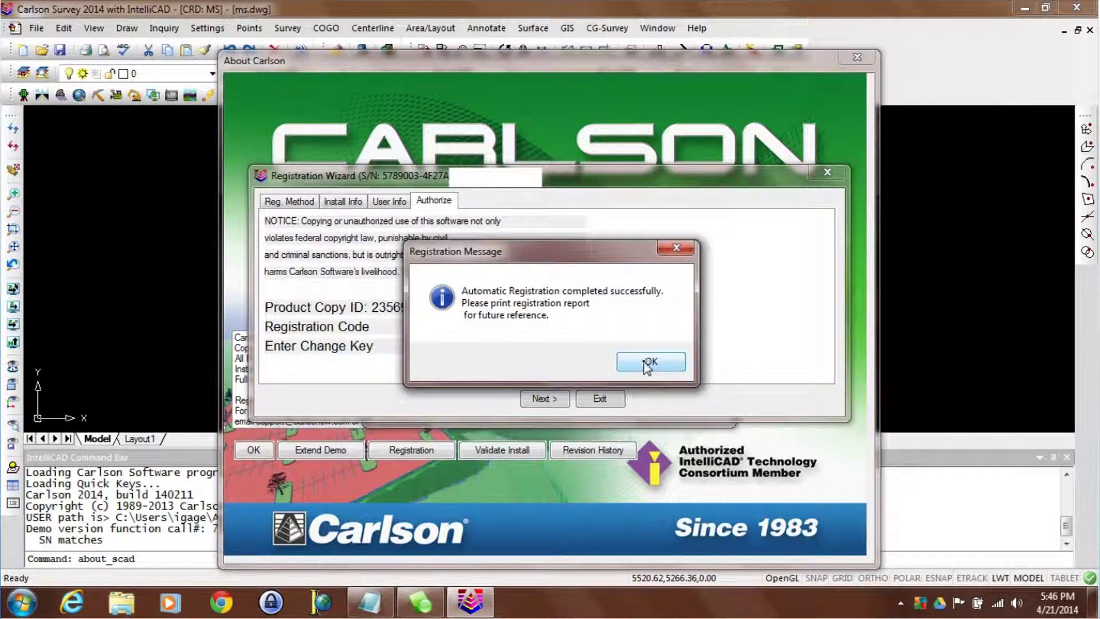
click(647, 365)
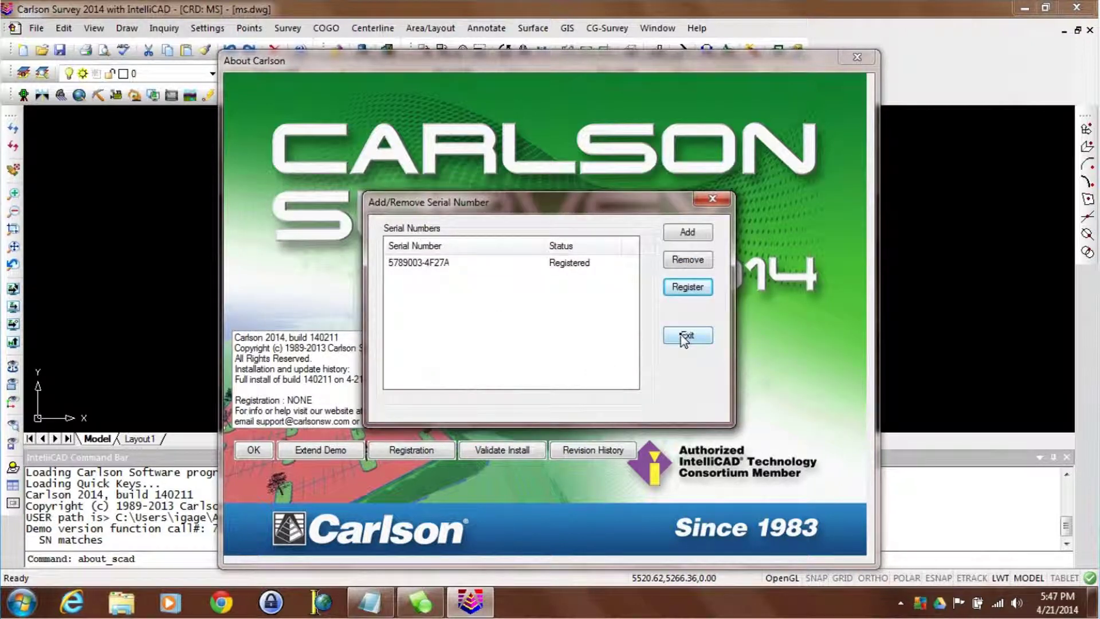
- Close the serial number windows and exit Carlson Survey 2014
click(684, 337)
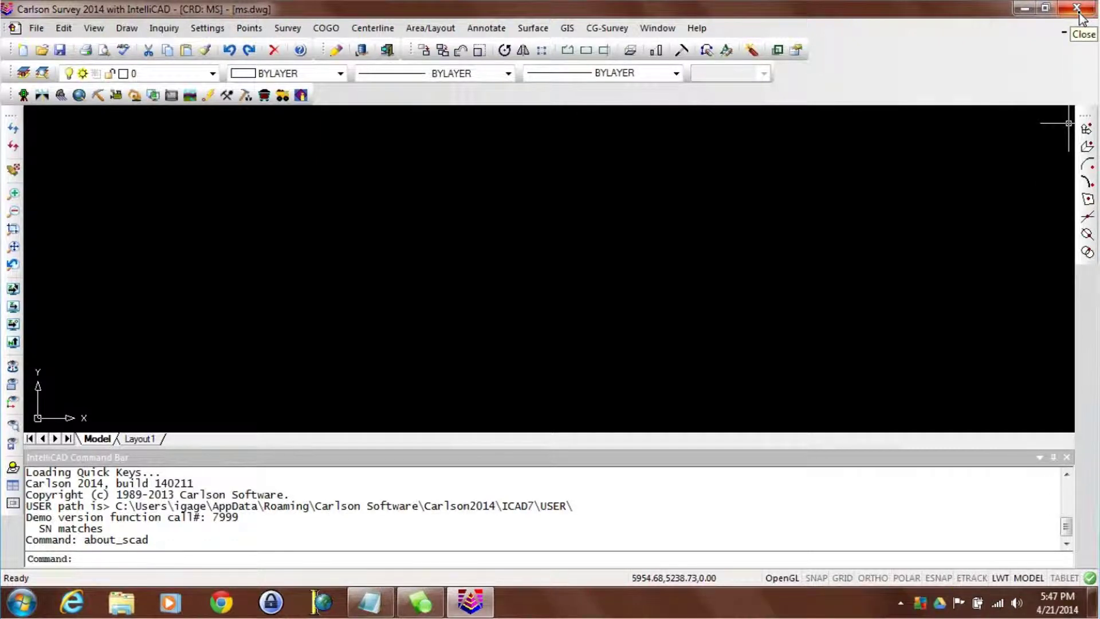
click(1077, 11)
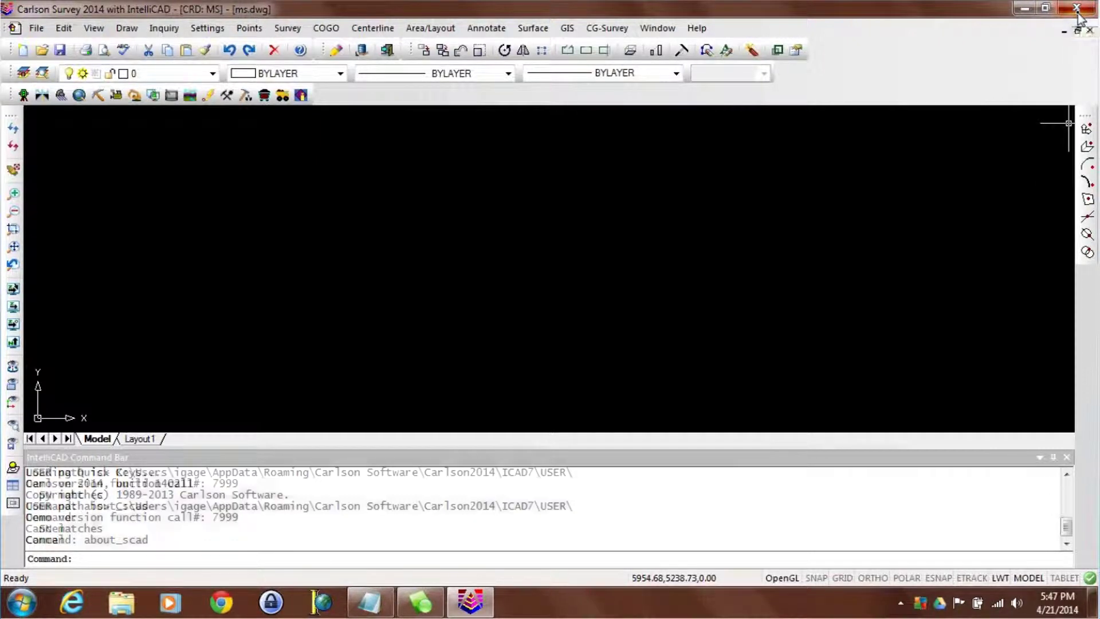